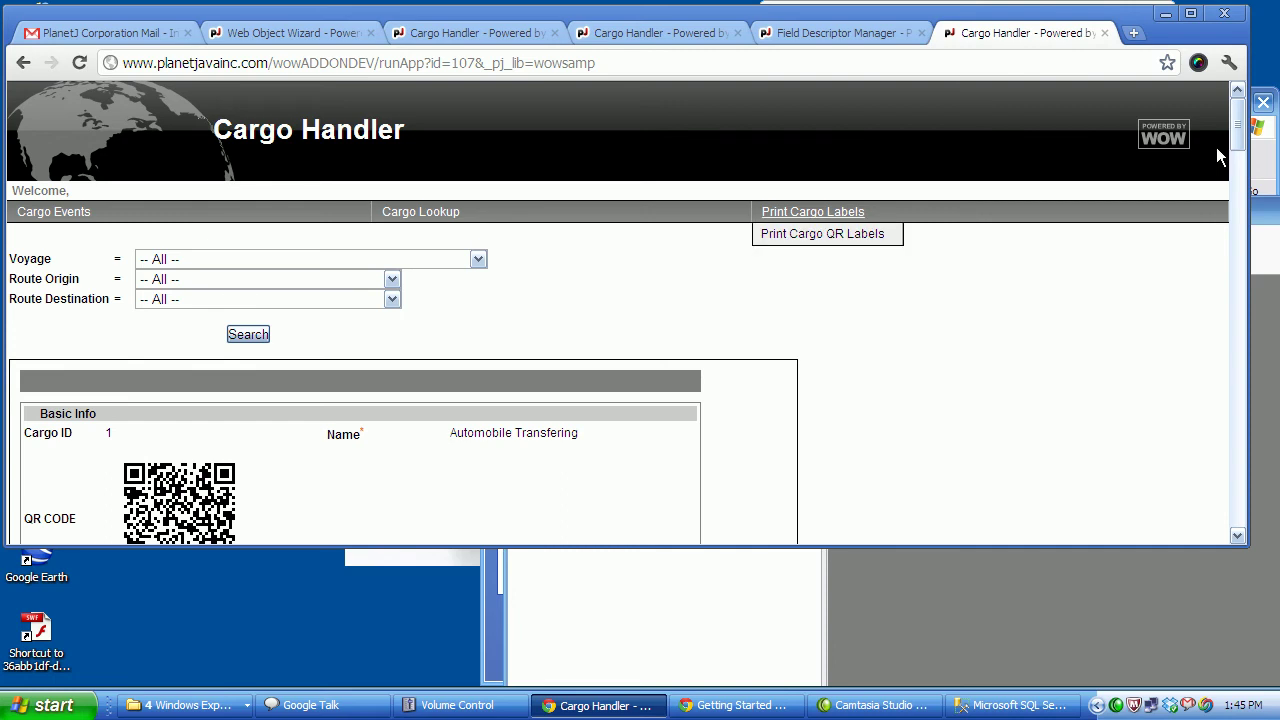
Filter the cargo QR labels by the voyage "Ocean Liner San Diego to LA - 2011-12-15".
mouse_move(1237, 138)
left_mouse_down()
mouse_move(1239, 166)
mouse_move(1238, 148)
left_mouse_up()
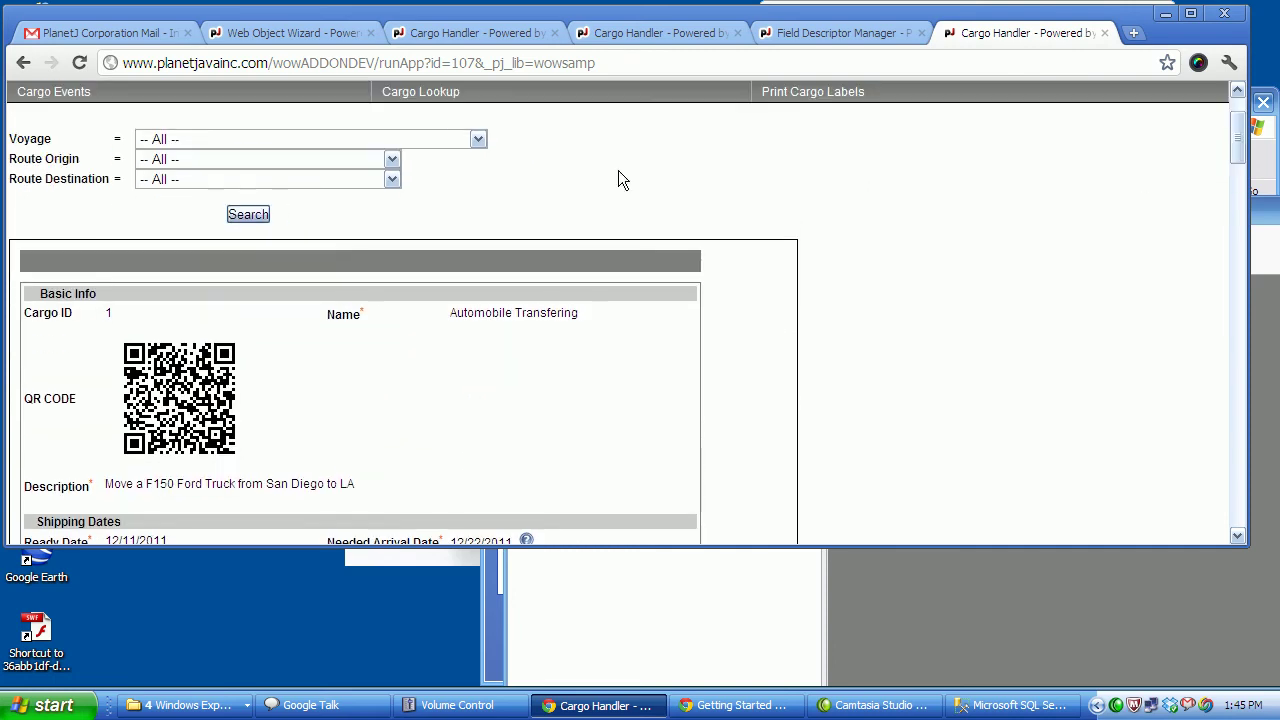
left_click(188, 139)
left_click(218, 174)
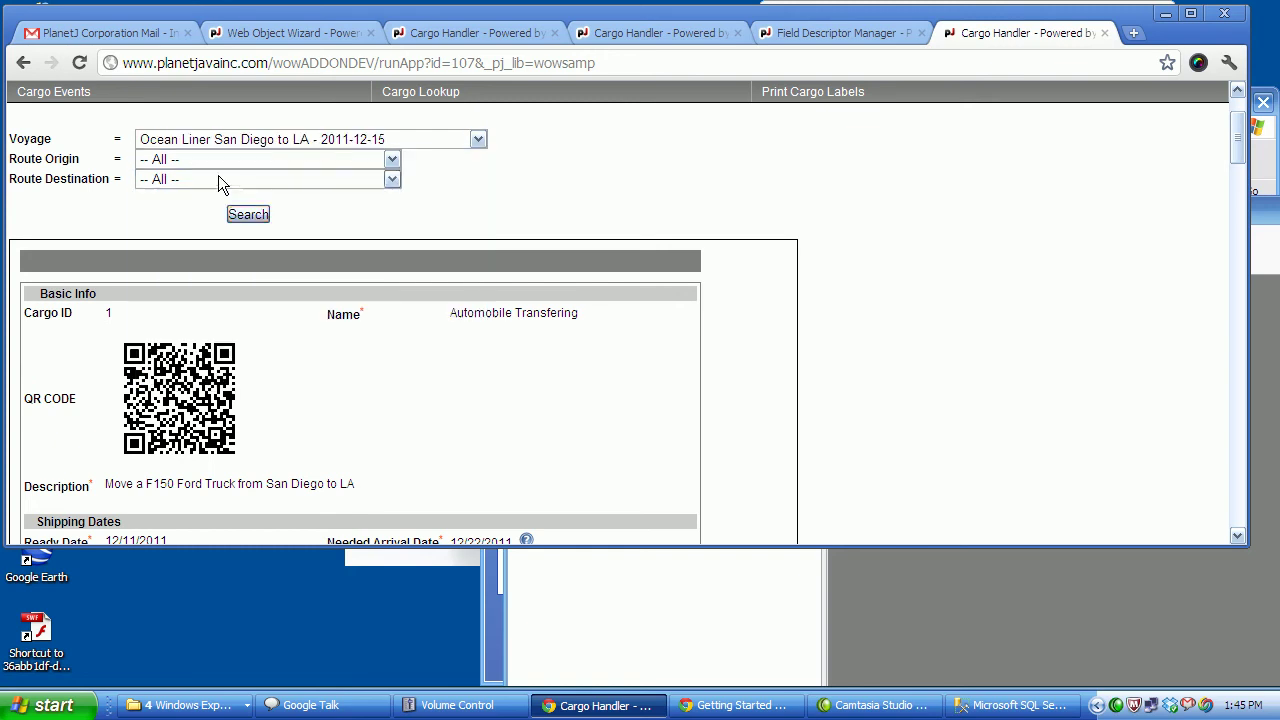
left_click(248, 216)
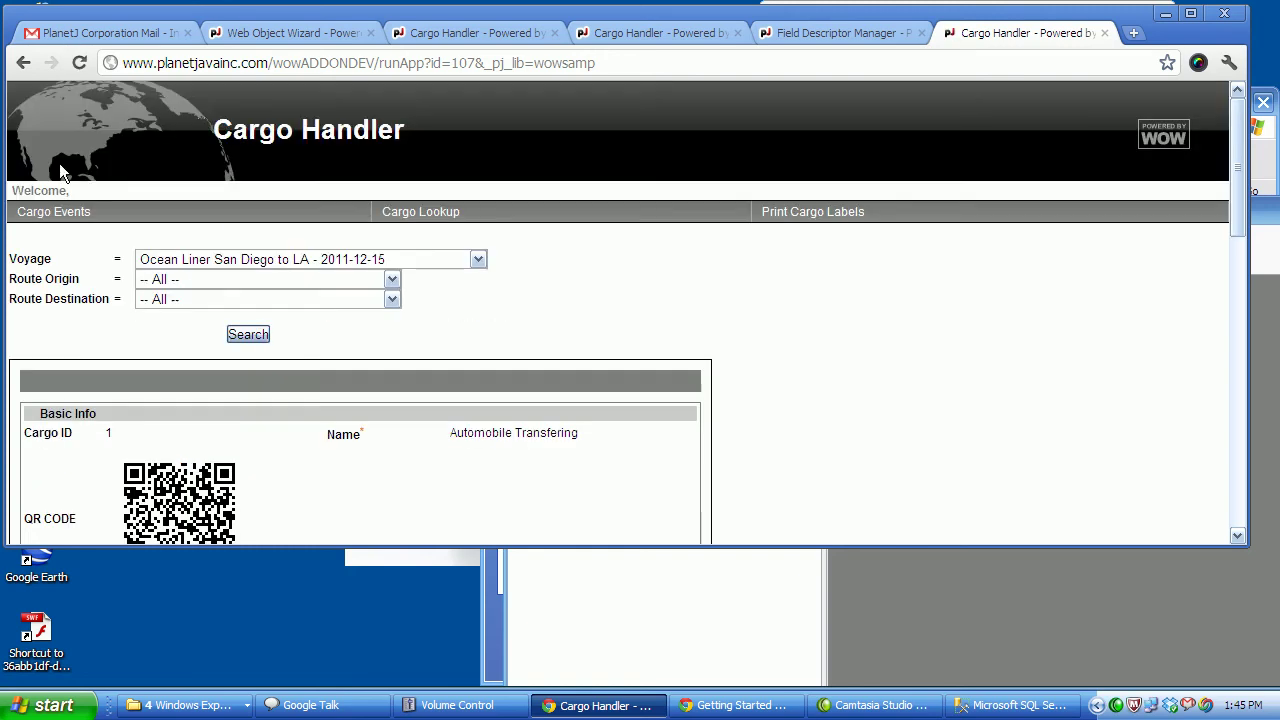
Examine the filtered cargo labels, including their QR codes, shipping dates, route and voyage details.
scroll(845, 313, "down", 7)
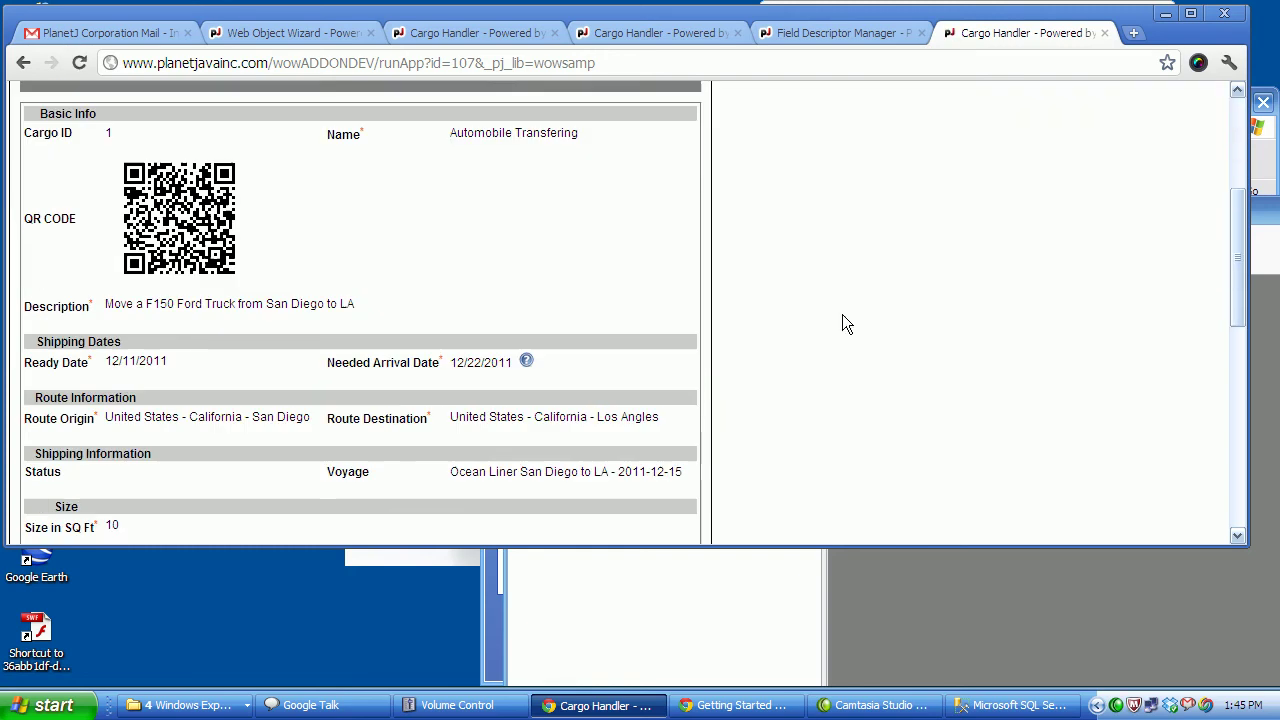
scroll(886, 333, "down", 5)
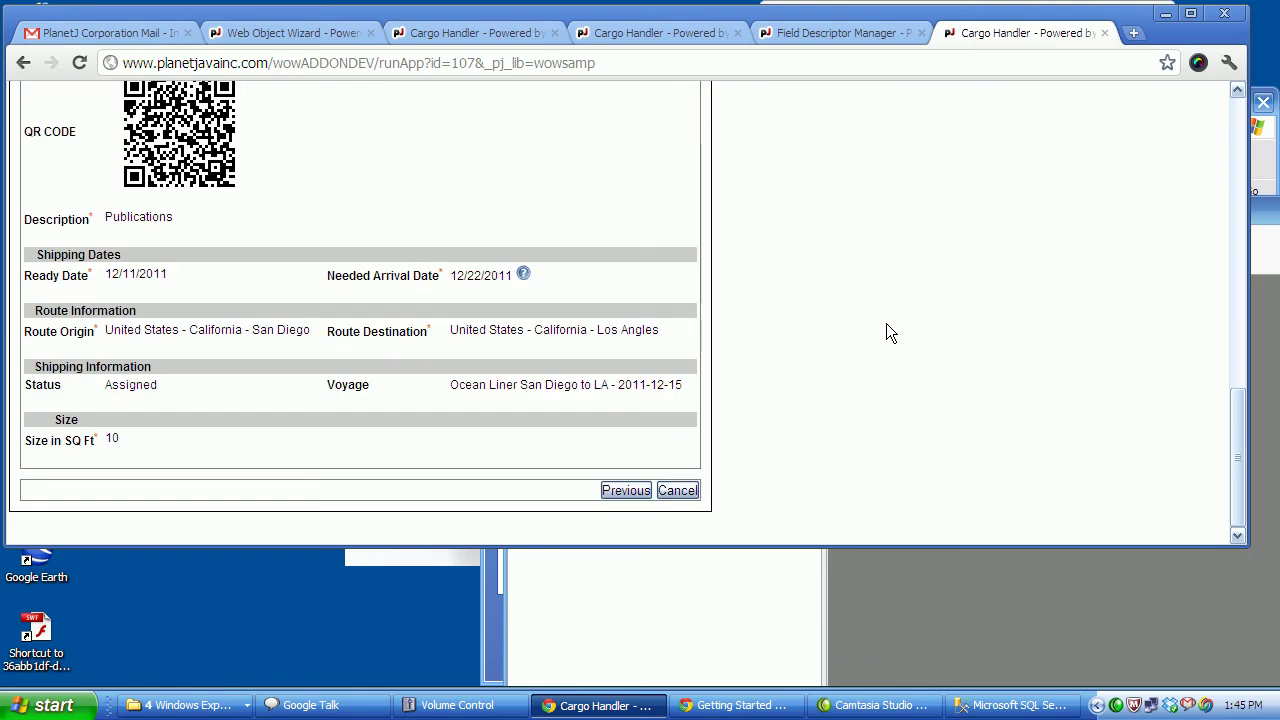
scroll(886, 333, "up", 5)
scroll(886, 333, "up", 3)
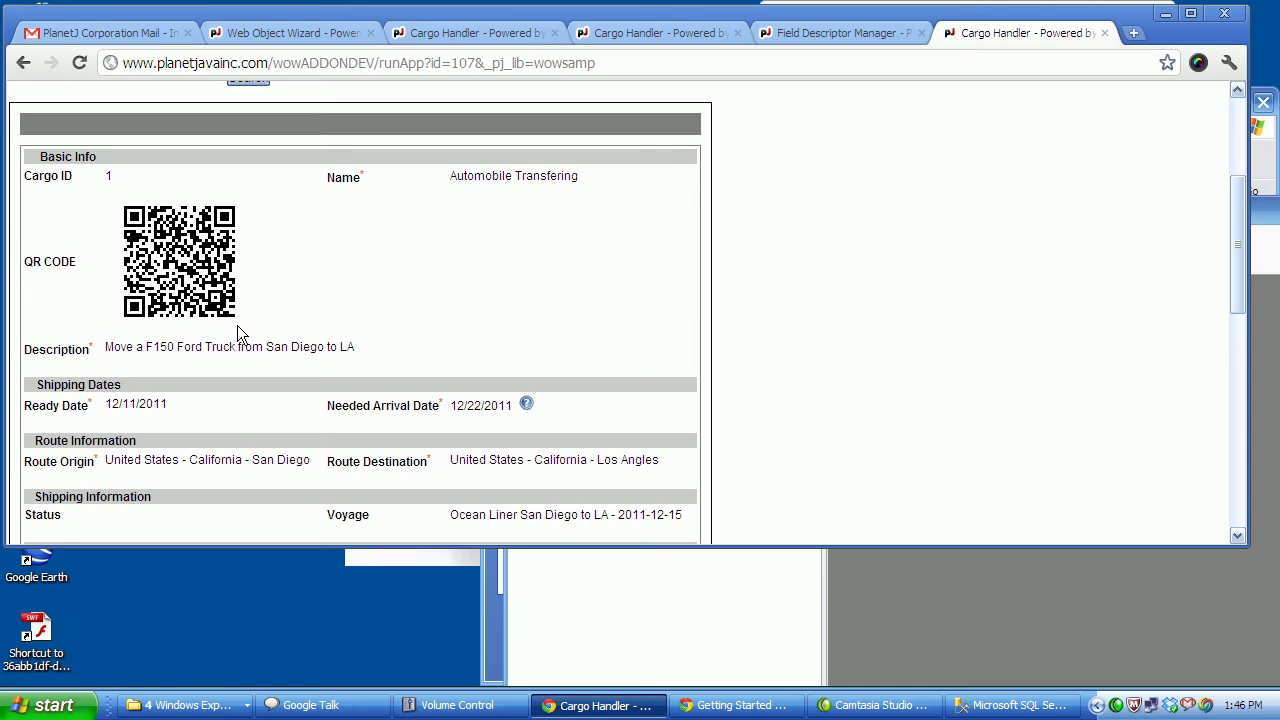
scroll(447, 344, "down", 4)
scroll(446, 346, "down", 3)
scroll(444, 346, "up", 1)
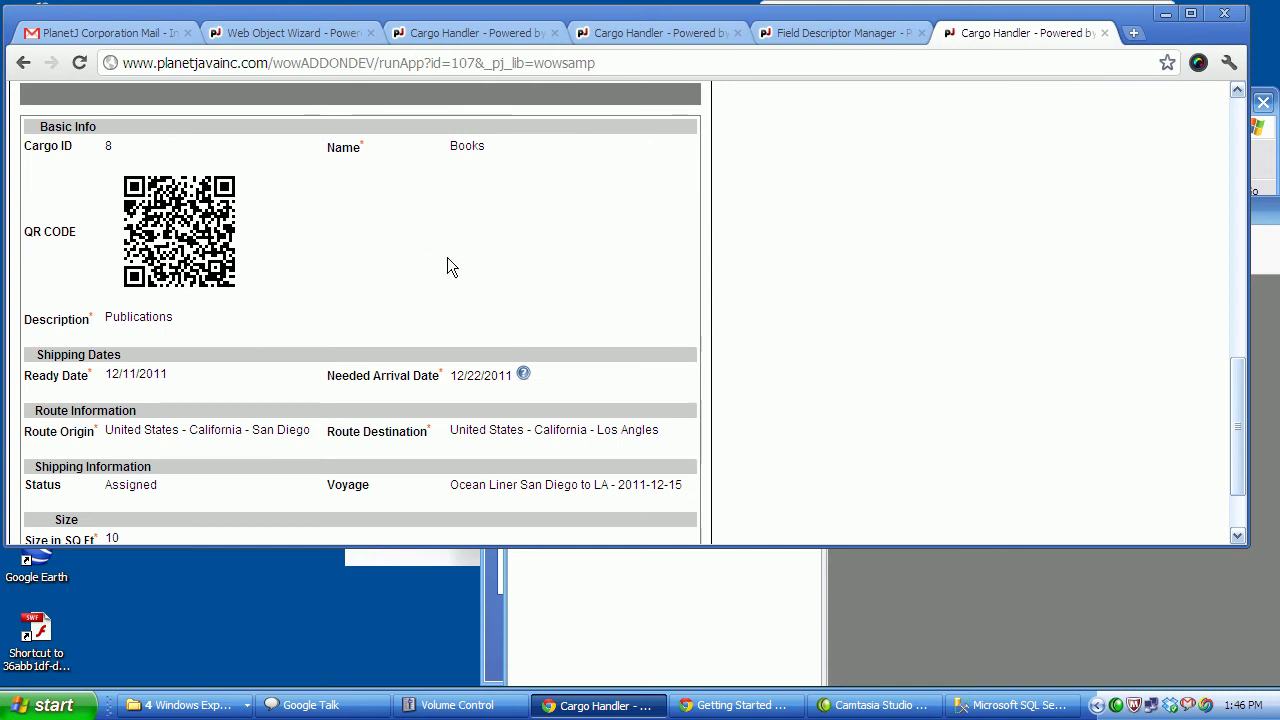
scroll(447, 263, "up", 10)
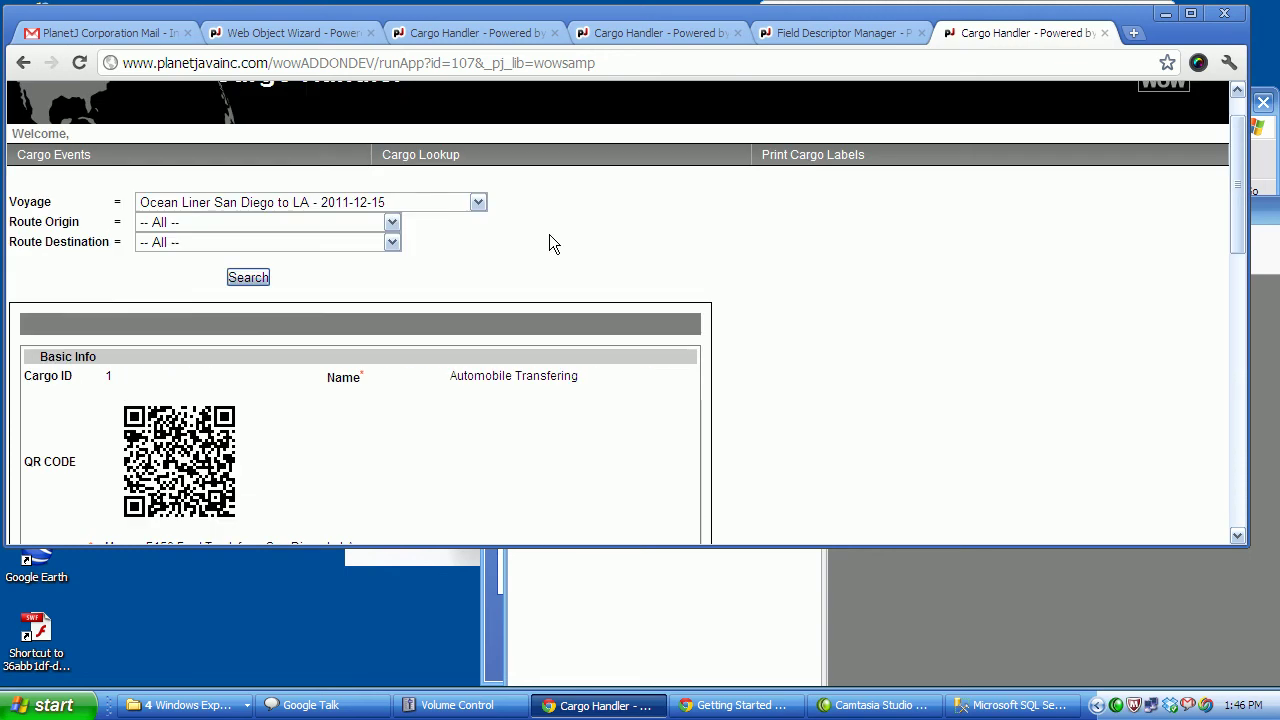
Open the Handle Cargo QR Events page and look over its cargo list.
mouse_move(102, 143)
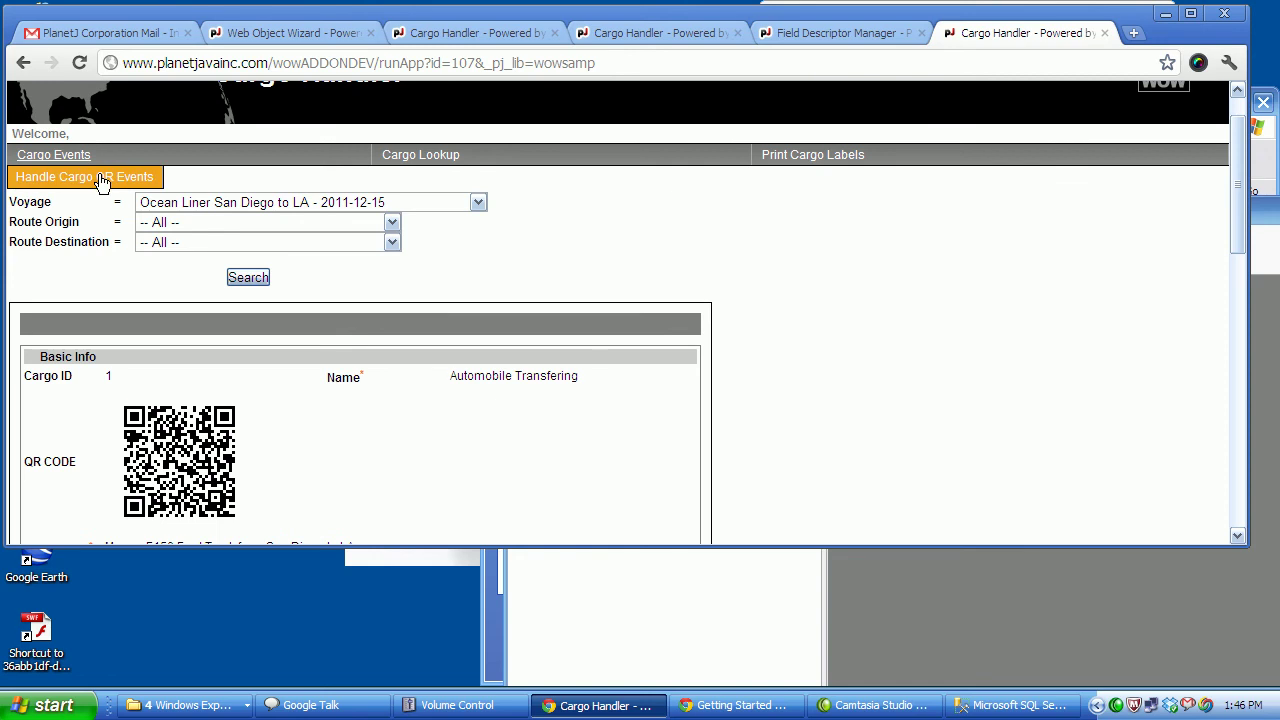
left_click(102, 180)
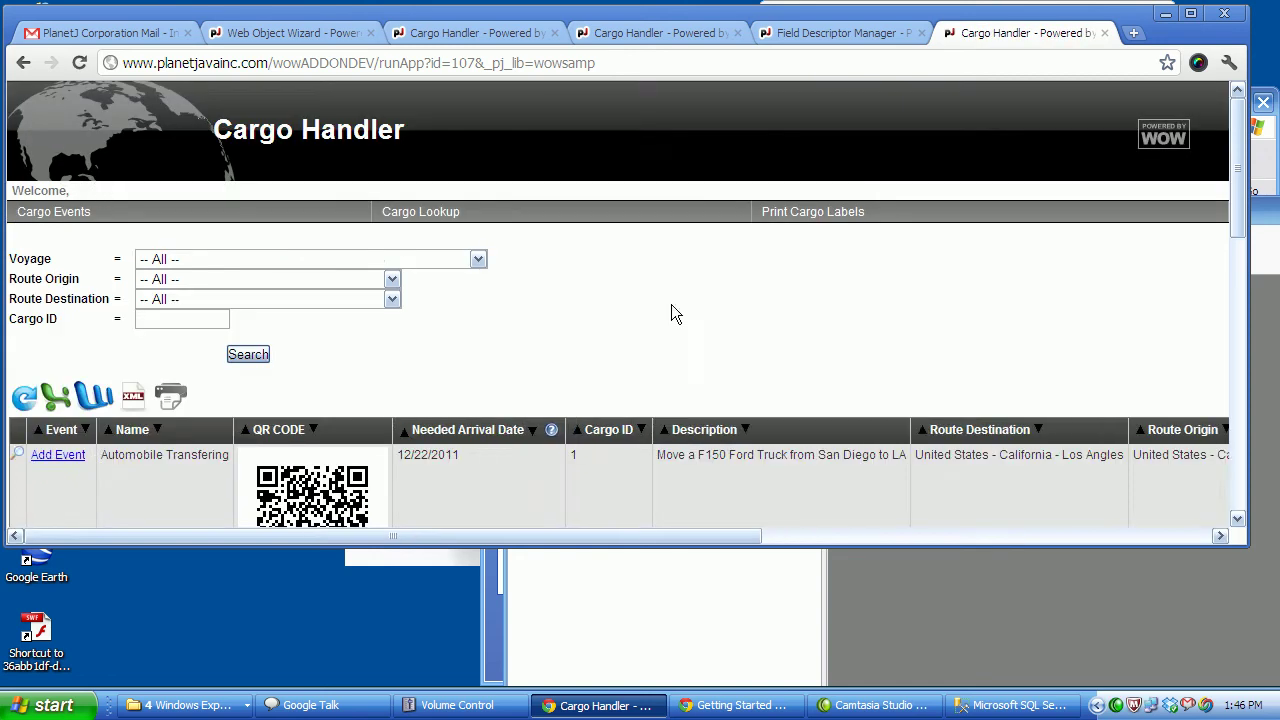
scroll(688, 309, "down", 3)
scroll(600, 210, "up", 1)
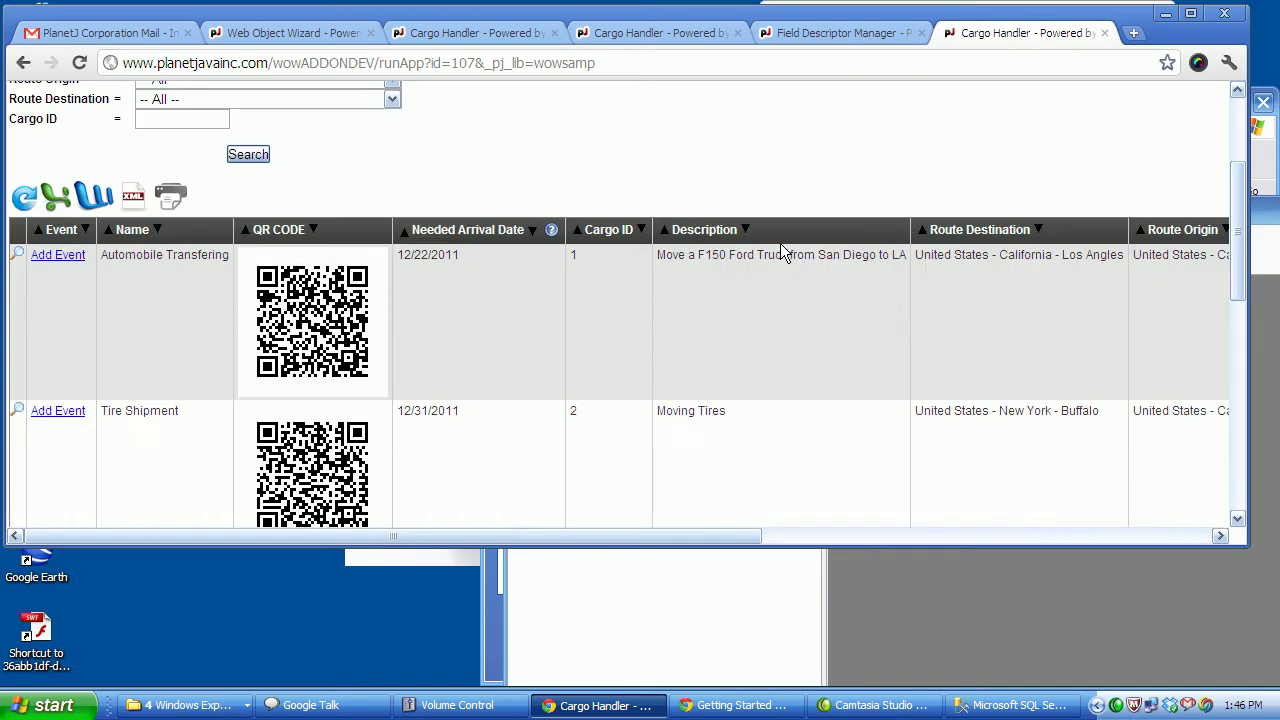
scroll(296, 138, "up", 2)
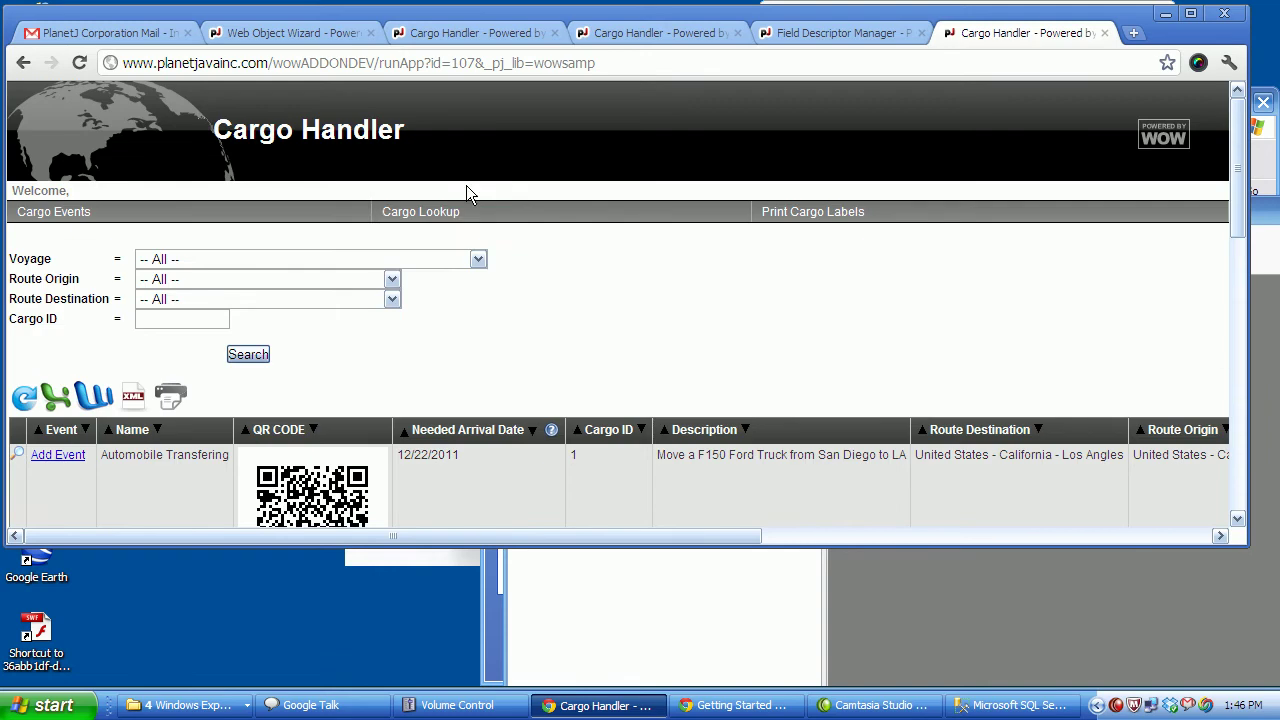
Try looking up cargo by ID 6 and by ID 4 in the cargo events list.
left_click(201, 320)
type("6")
left_click(258, 356)
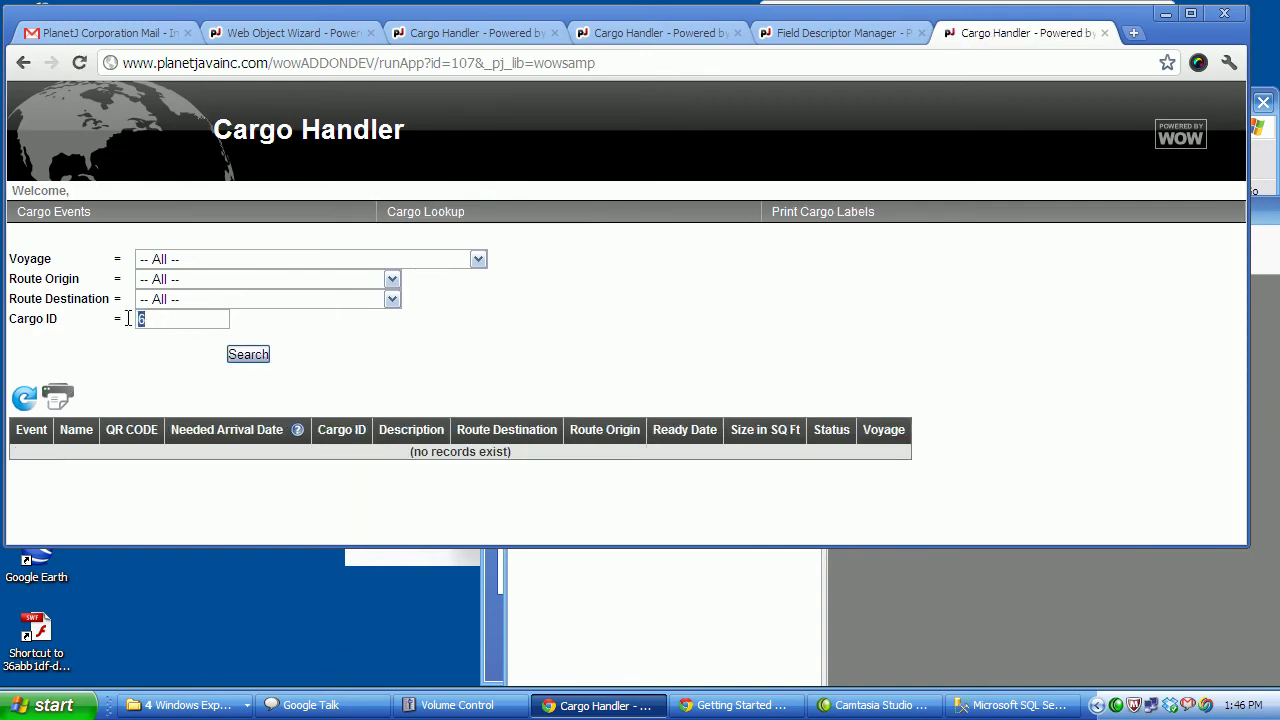
type("4")
left_click(240, 355)
Search the cargo events list for cargo ID 1.
double_click(151, 318)
type("1")
left_click(251, 357)
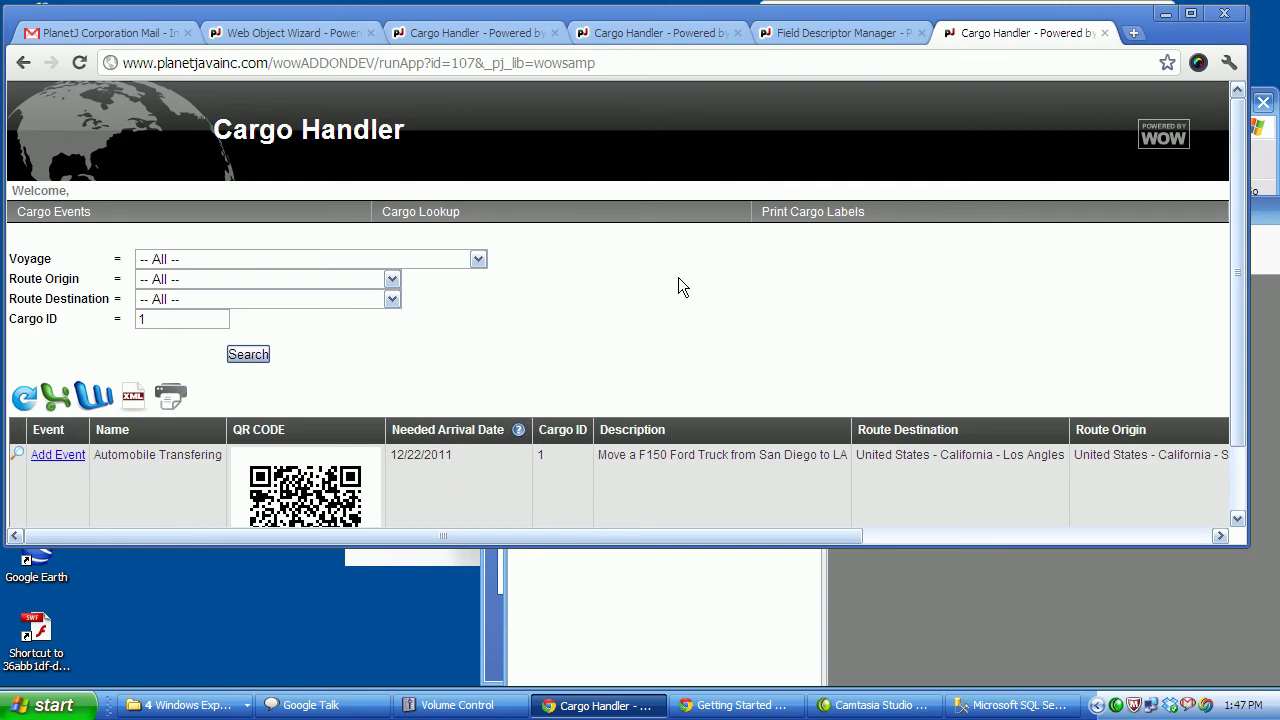
Start a new event for the Automobile Transfering cargo and set its location to United States - California - San Diego.
scroll(675, 280, "down", 2)
left_click(71, 457)
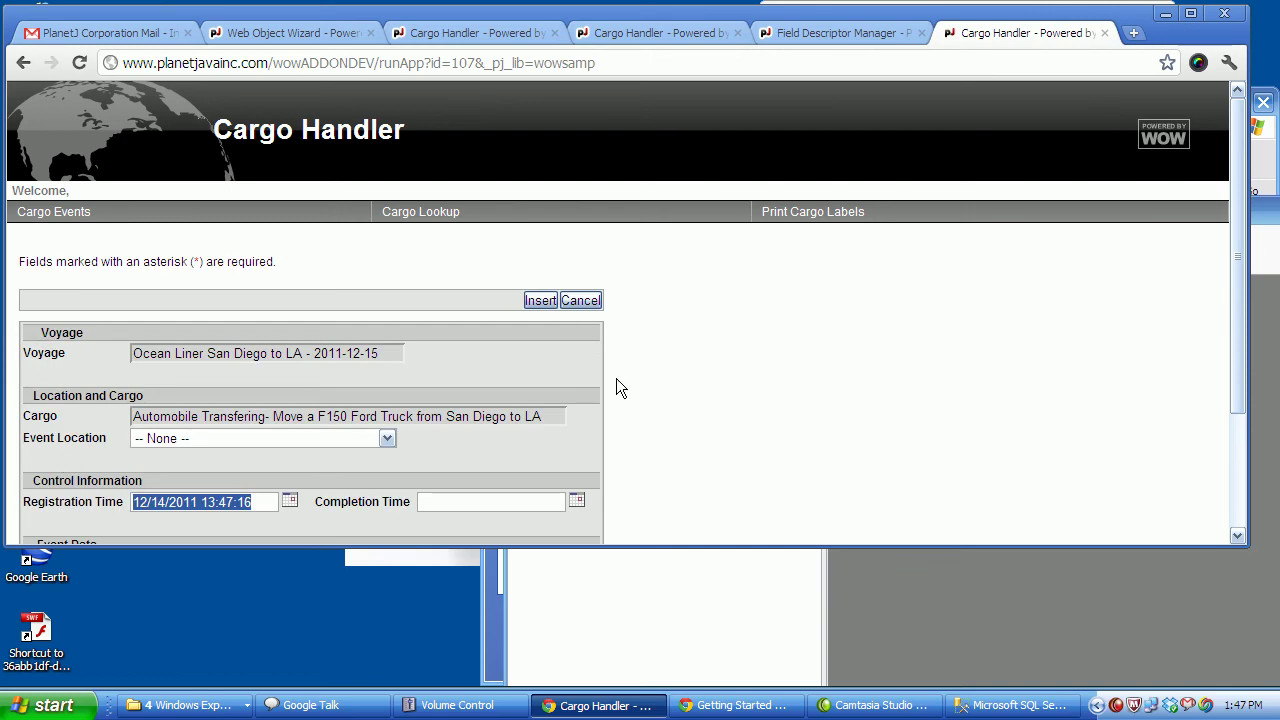
scroll(875, 297, "down", 3)
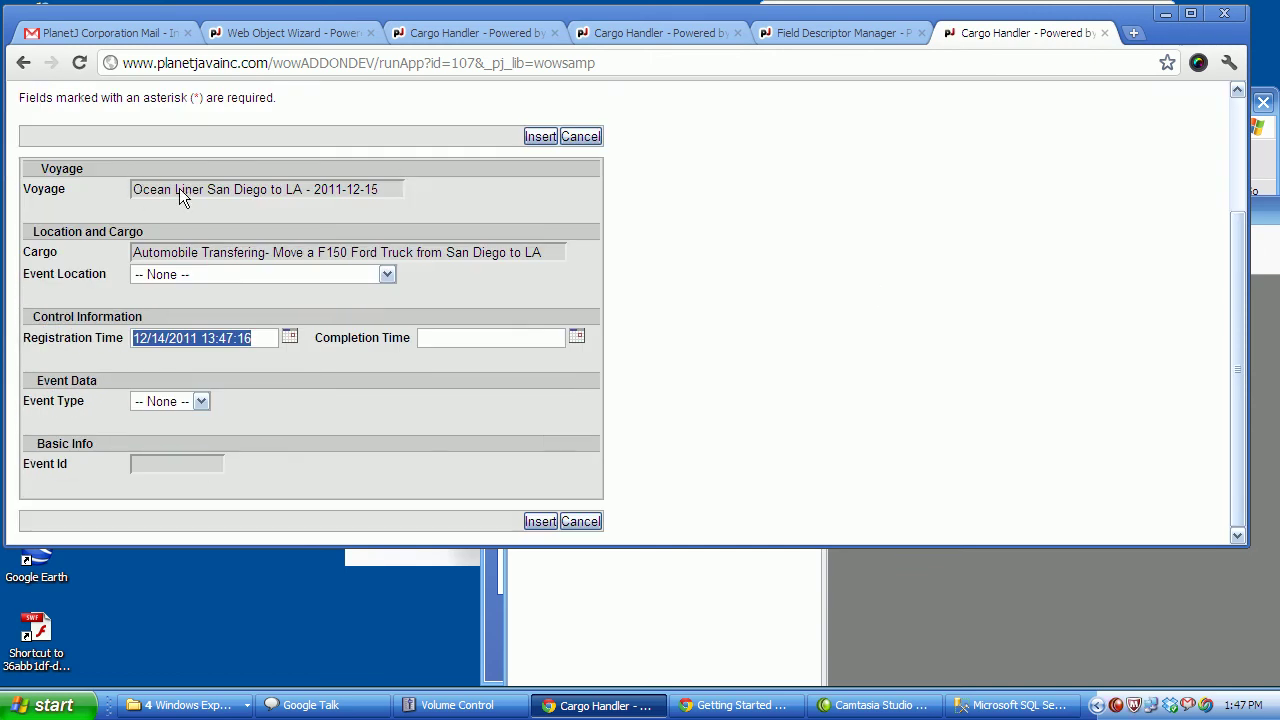
left_click(216, 272)
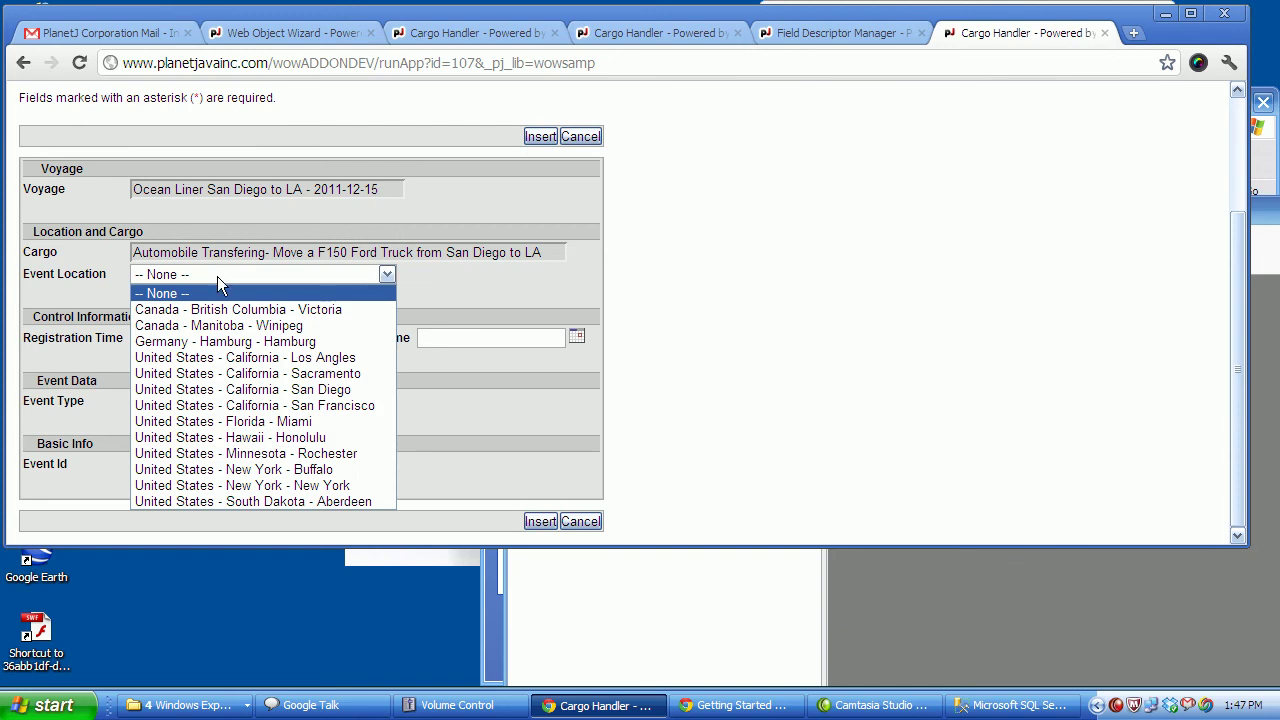
left_click(352, 390)
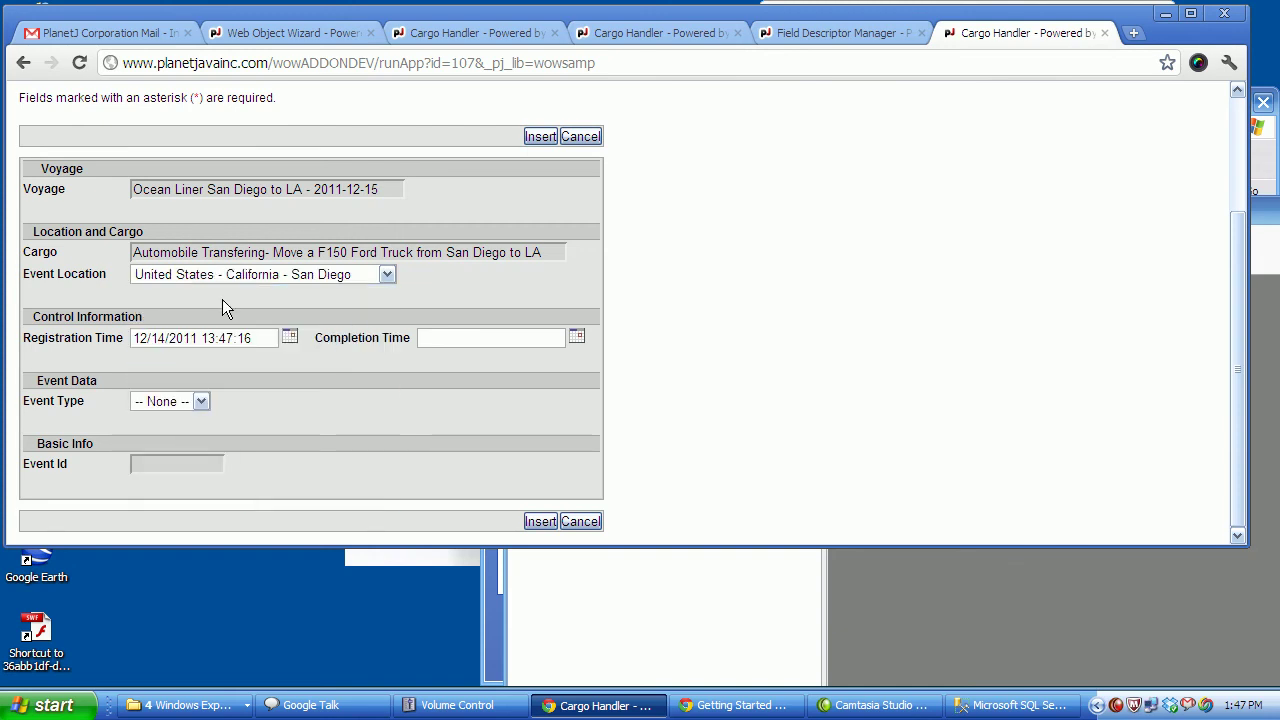
Set the event's completion time to 12/14/2011 13:47:16 and its type to Transfer, and insert the event.
left_click(577, 341)
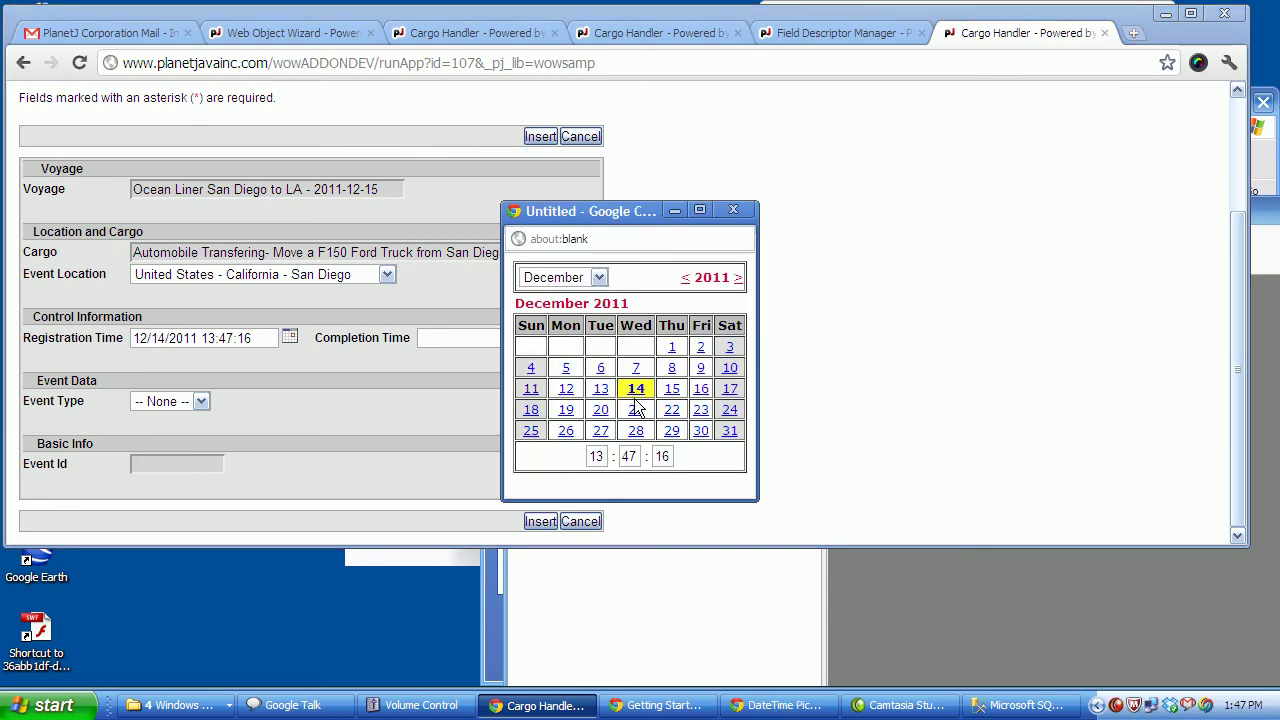
left_click(635, 389)
left_click(201, 401)
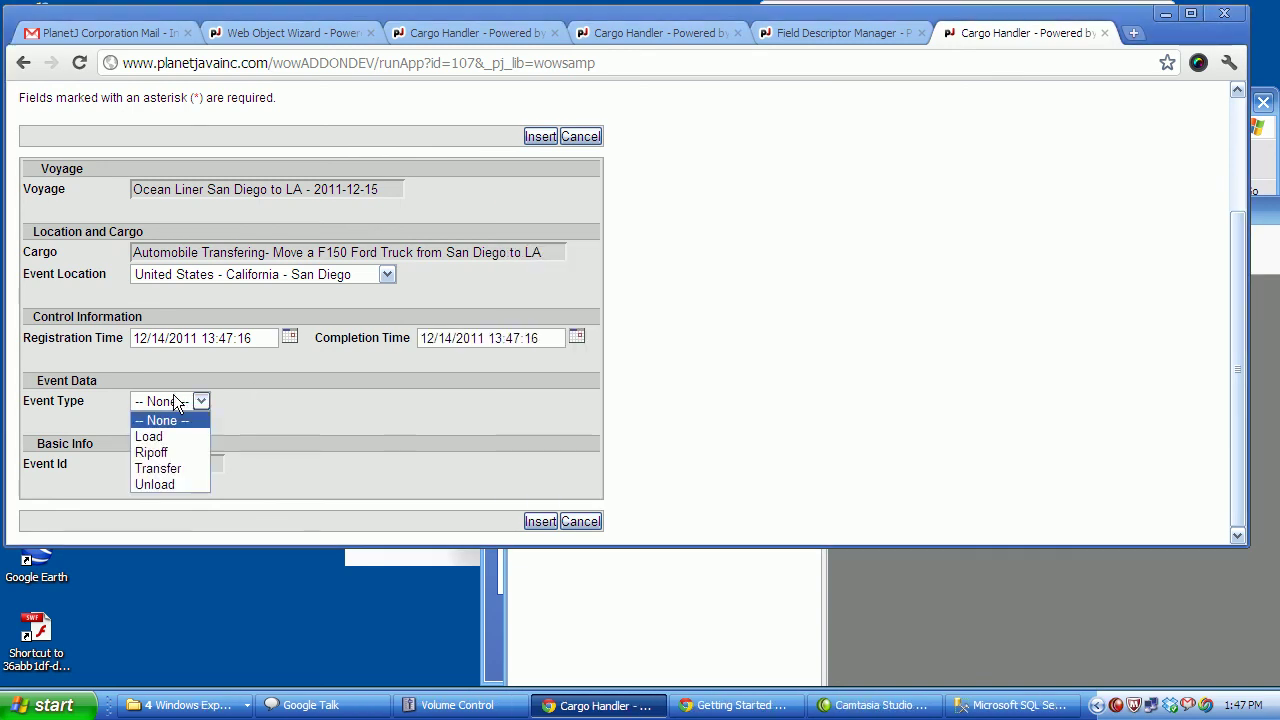
left_click(178, 469)
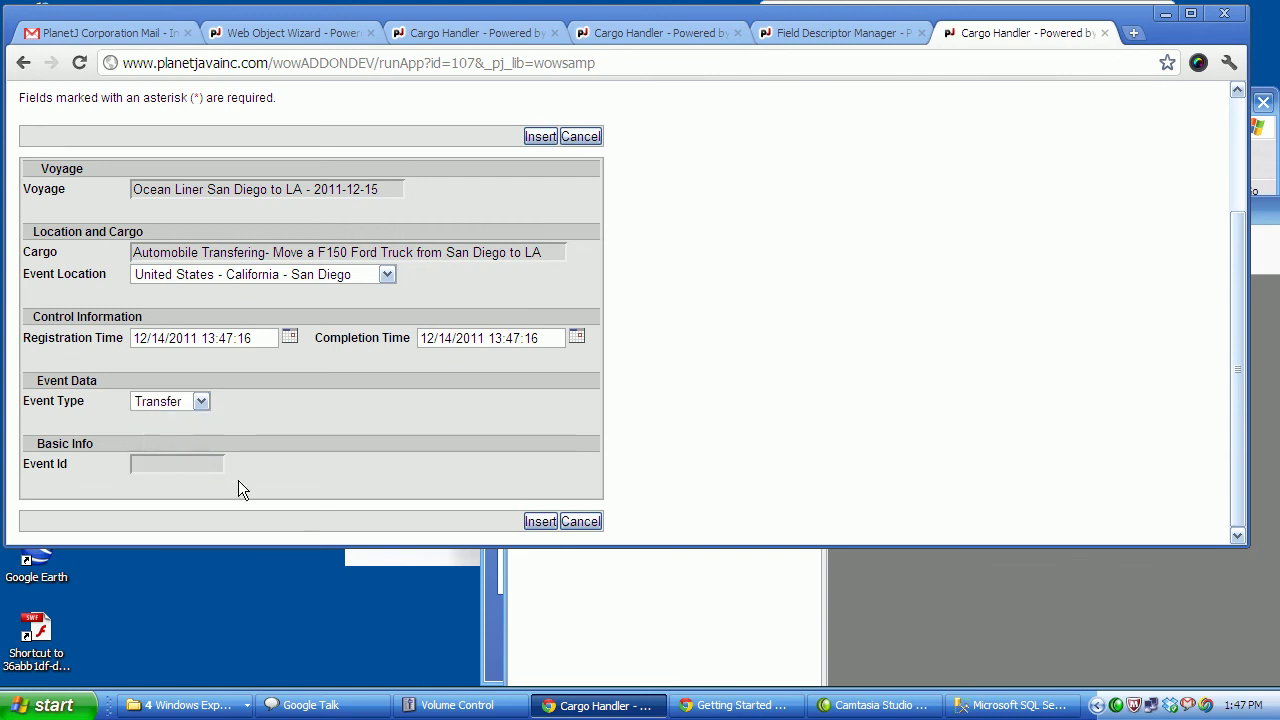
left_click(539, 519)
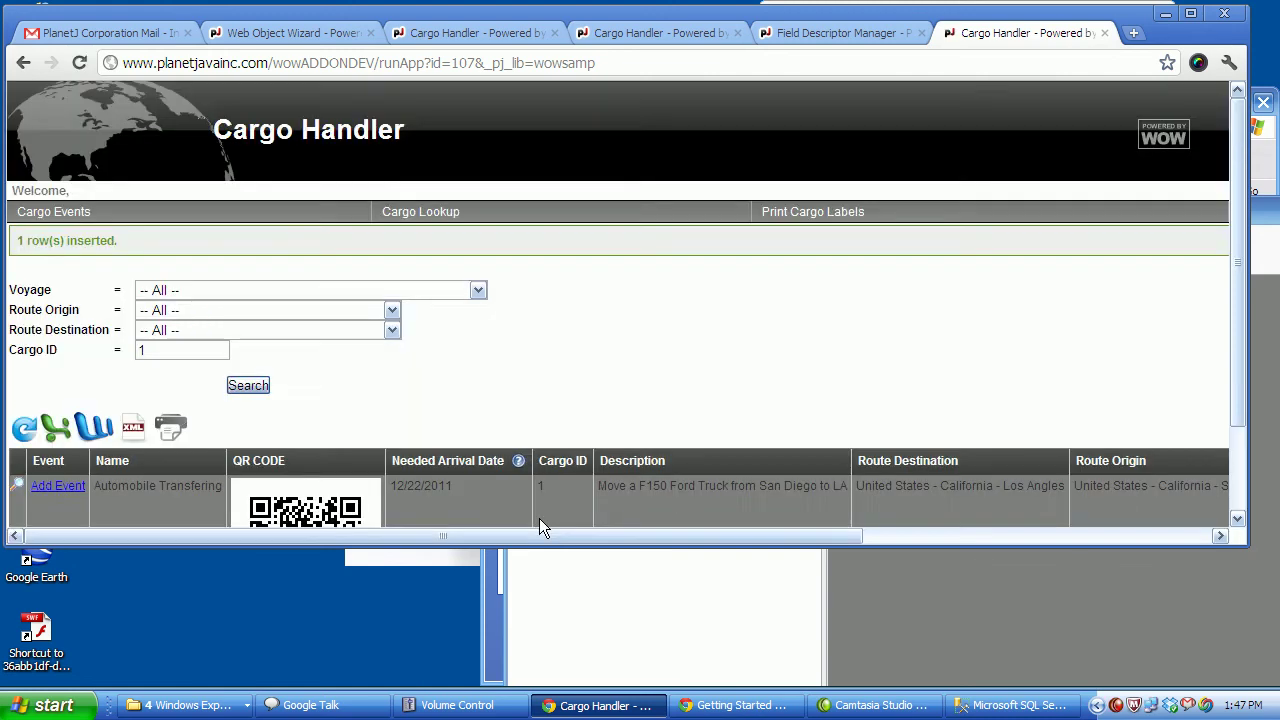
scroll(637, 360, "down", 1)
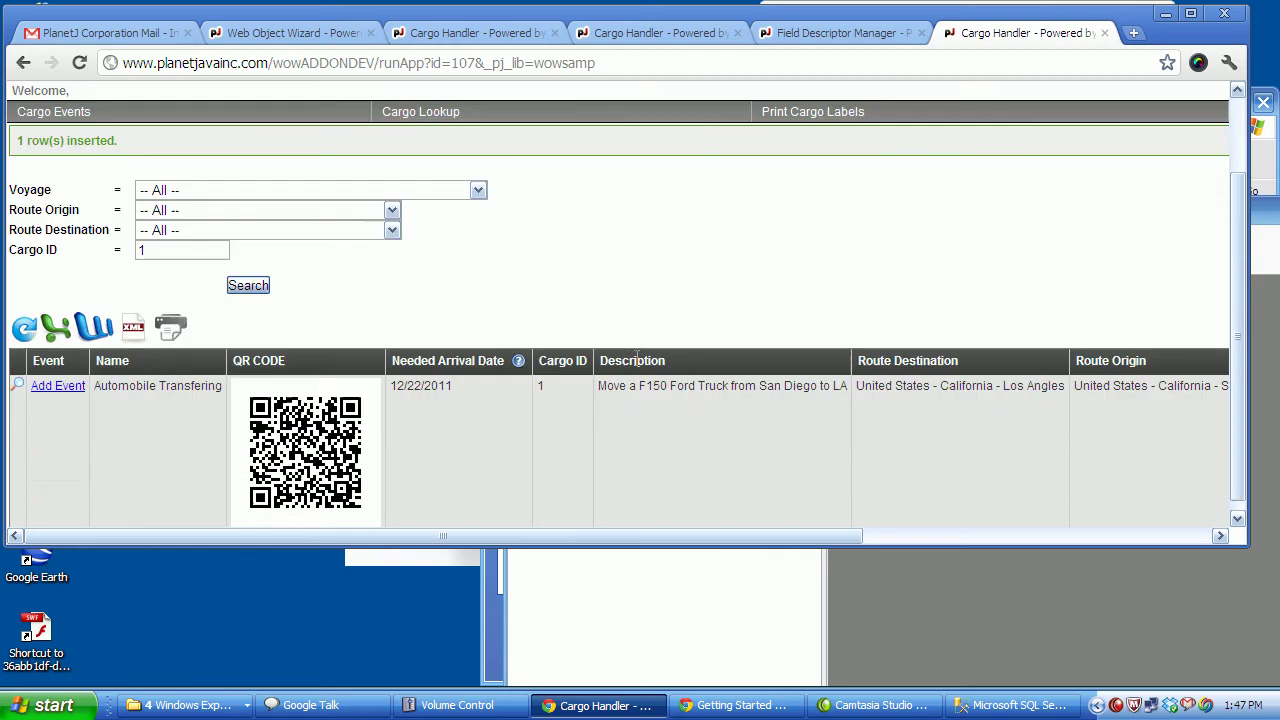
scroll(637, 360, "up", 1)
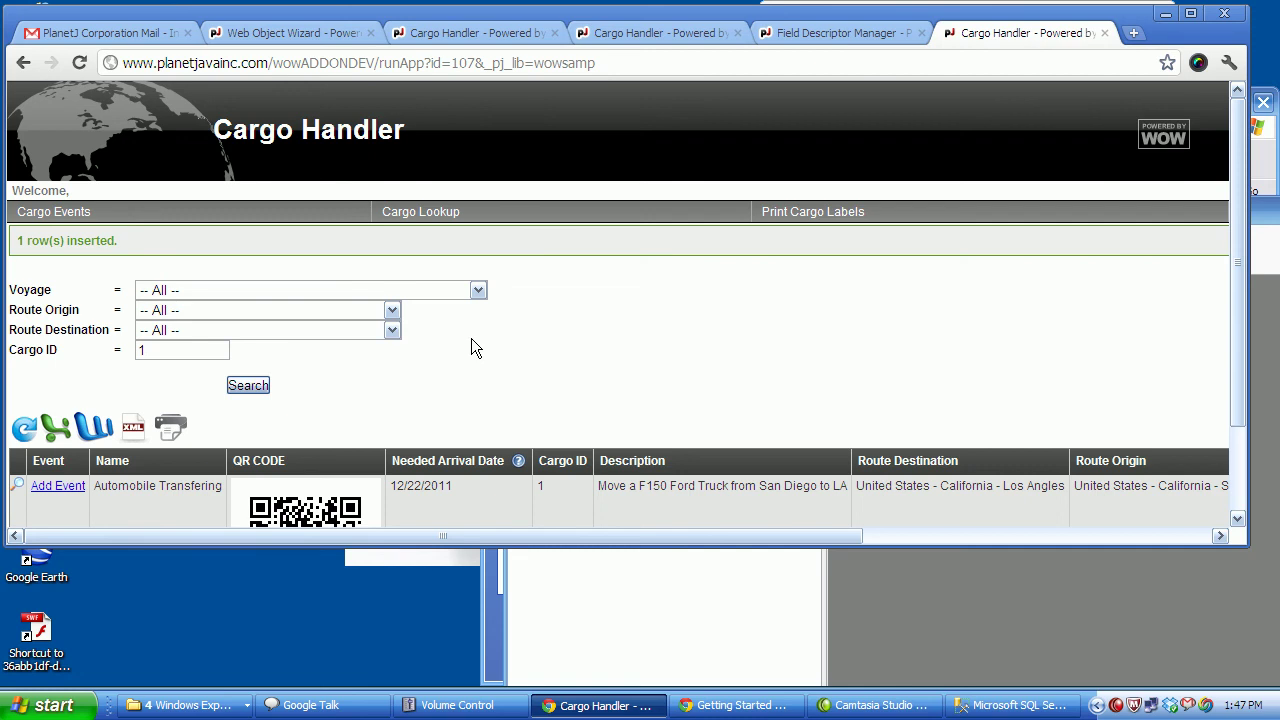
Open the Cargo Lookup by Name - Voice page and highlight its HTML5 browser requirement.
mouse_move(410, 214)
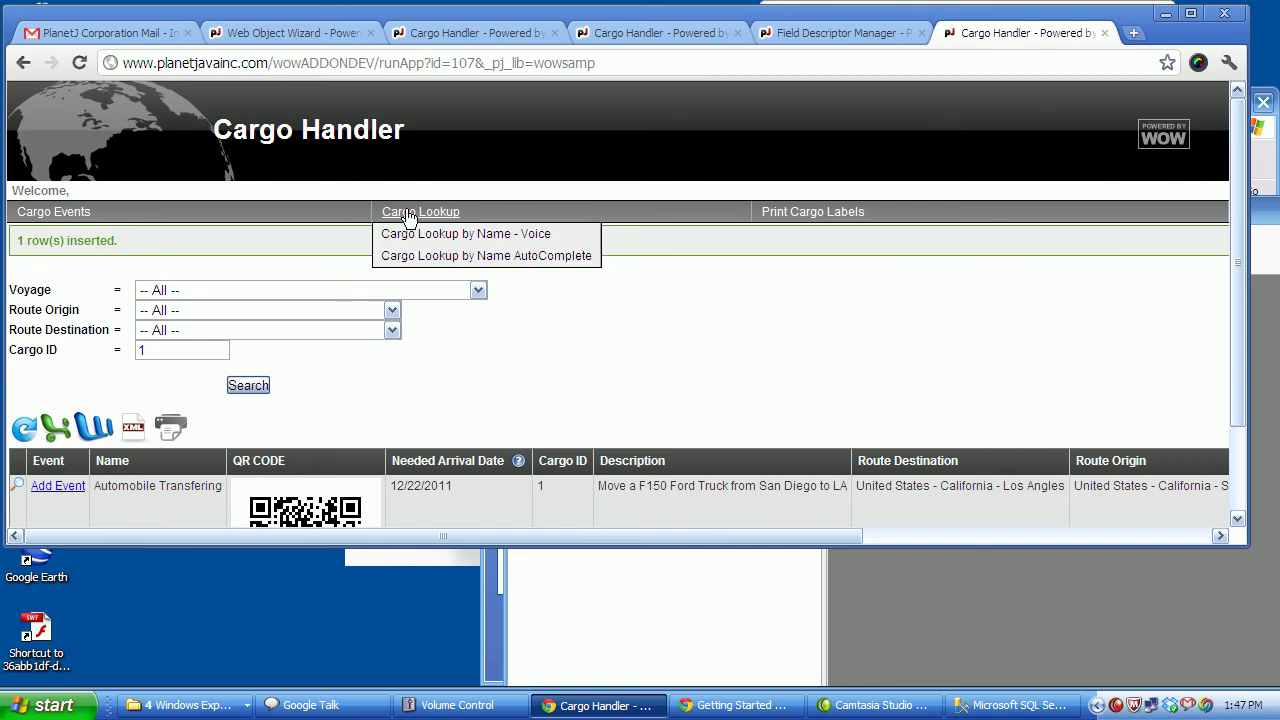
left_click(480, 237)
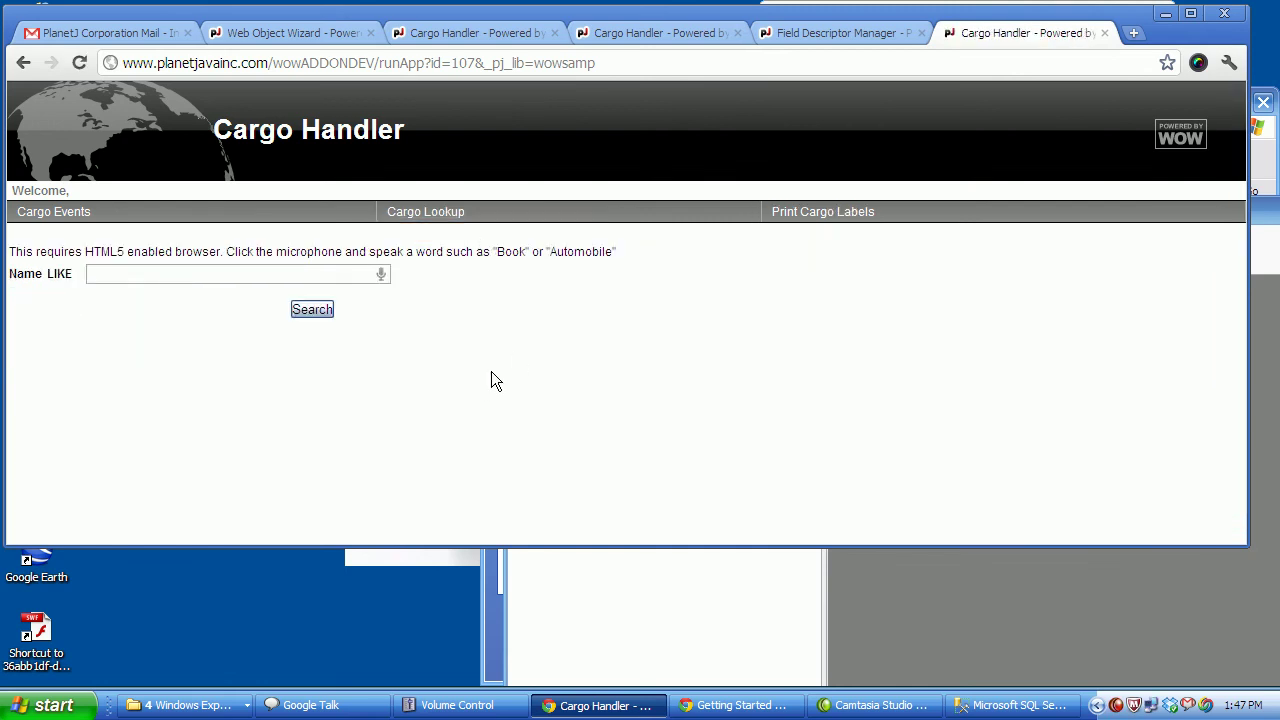
left_click_drag(86, 250, 160, 250)
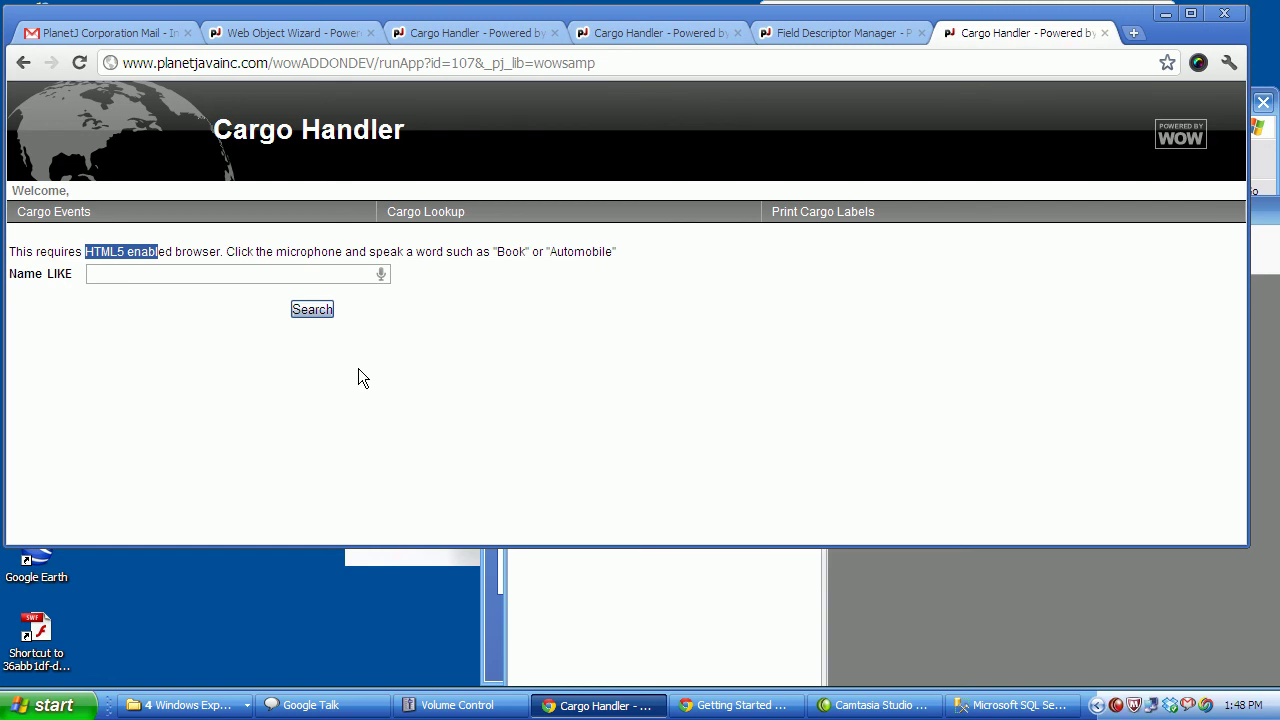
Try to dictate a cargo name into the name search field and clear the recognized text.
left_click(381, 272)
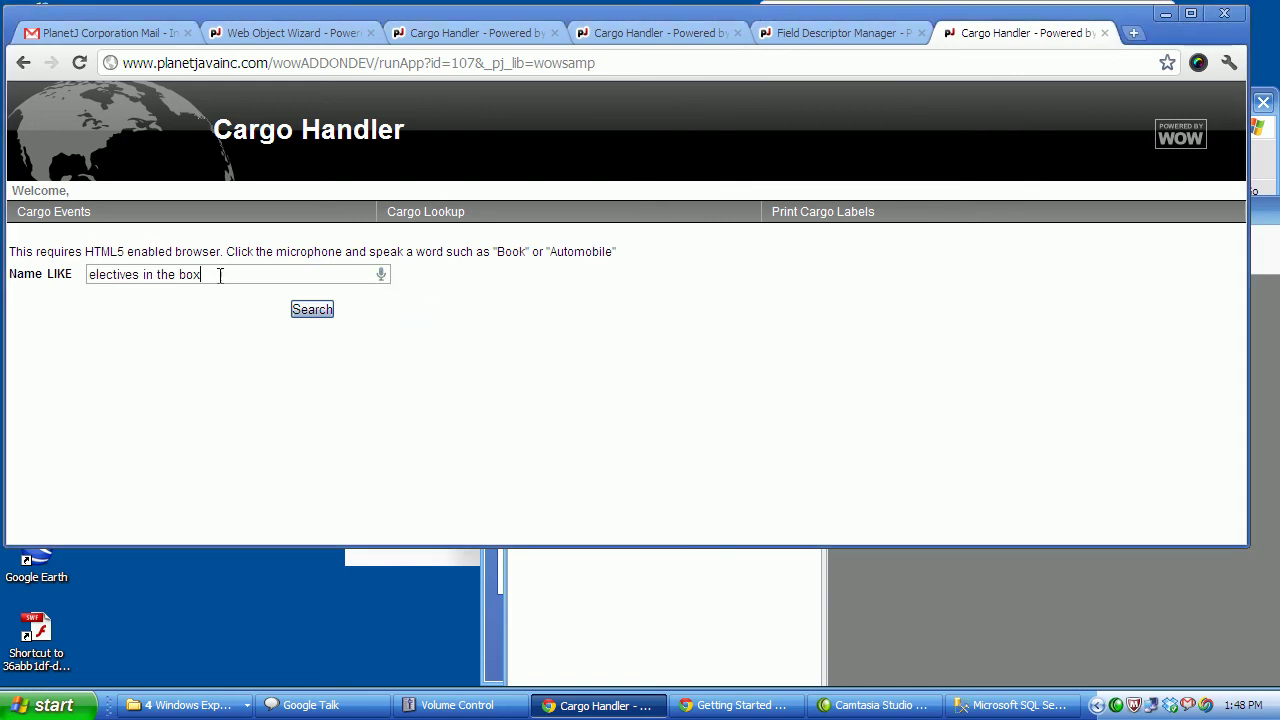
left_click_drag(210, 274, 86, 274)
key("BackSpace")
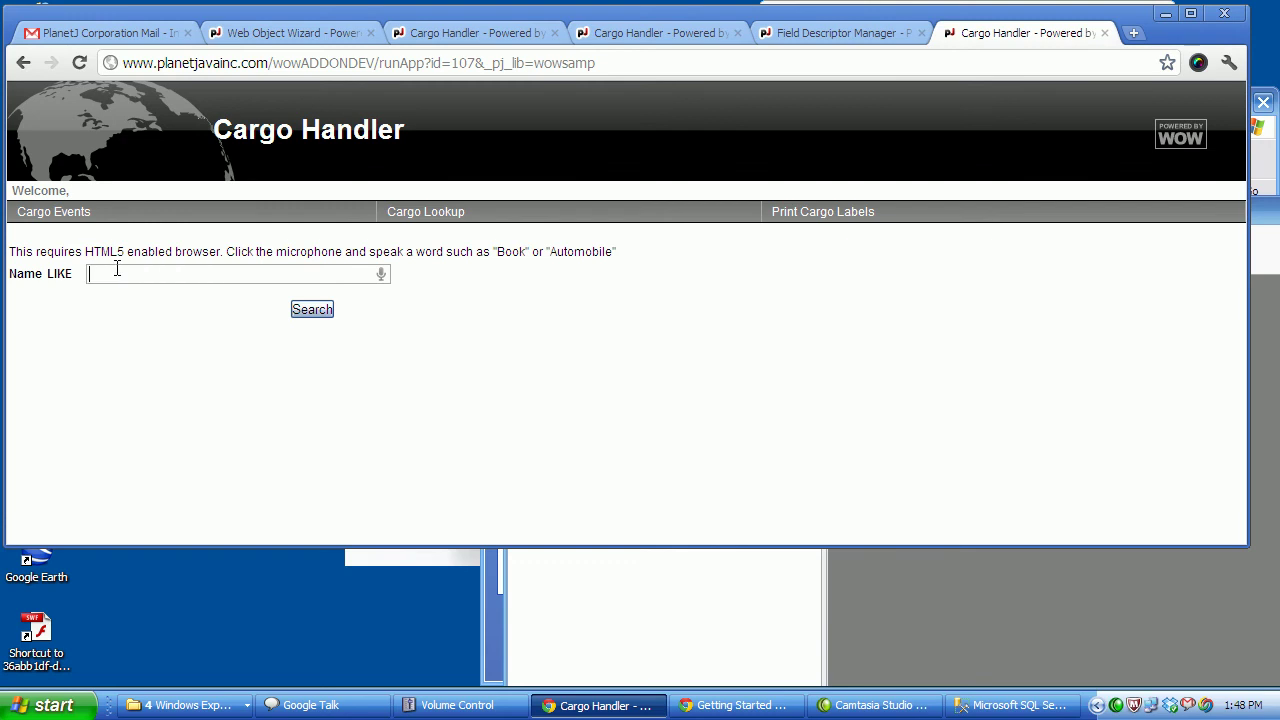
left_click(377, 276)
left_click_drag(237, 274, 68, 270)
key("BackSpace")
Dictate "books" as the cargo name and search for matching cargo.
left_click(380, 275)
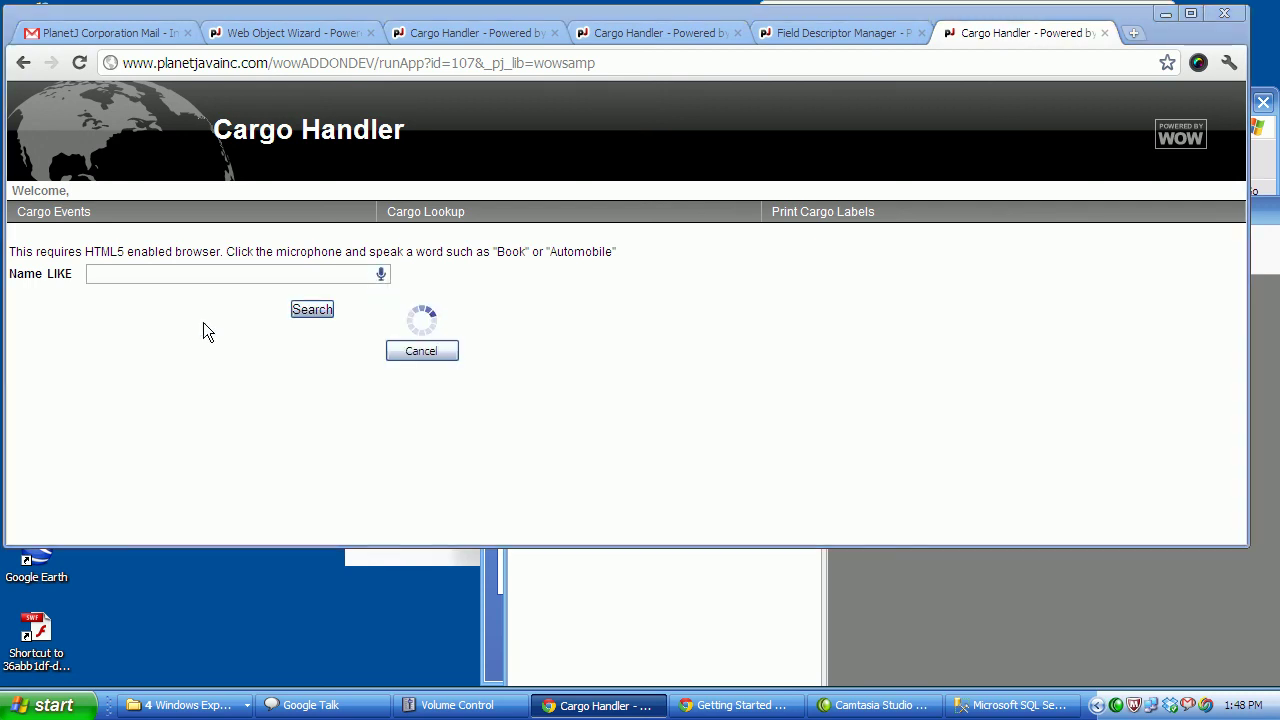
left_click(326, 308)
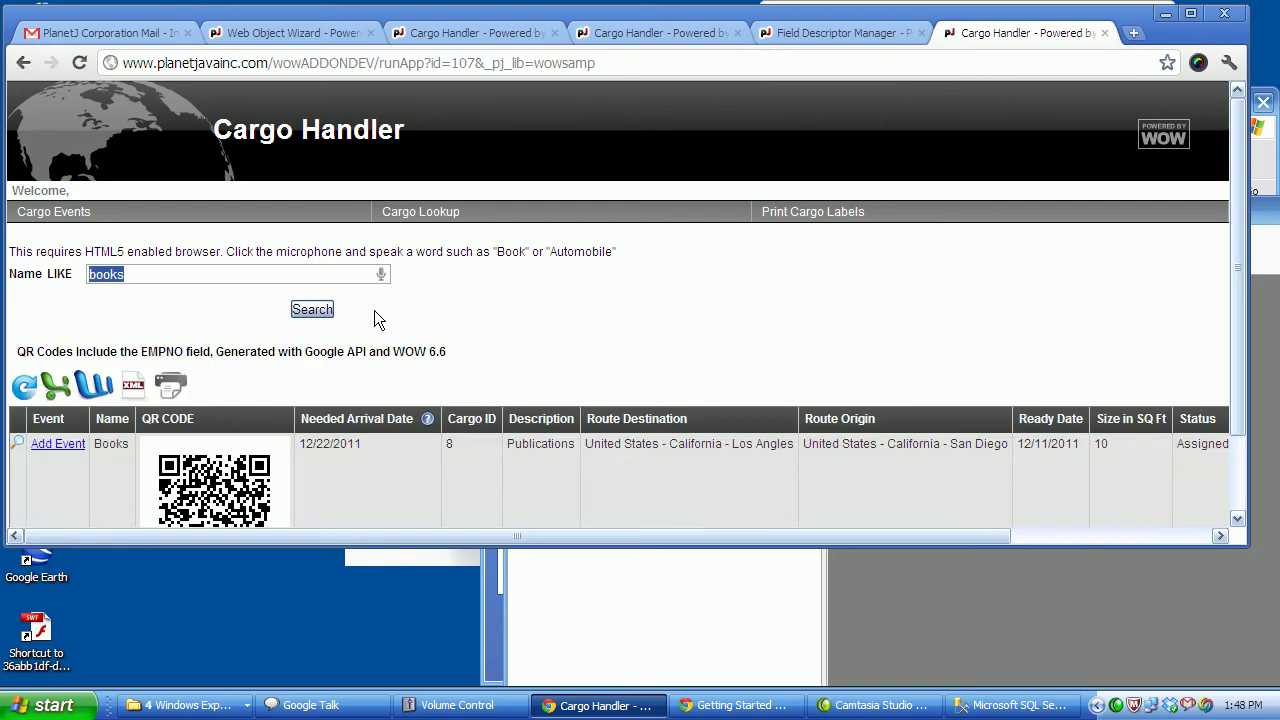
scroll(374, 310, "down", 2)
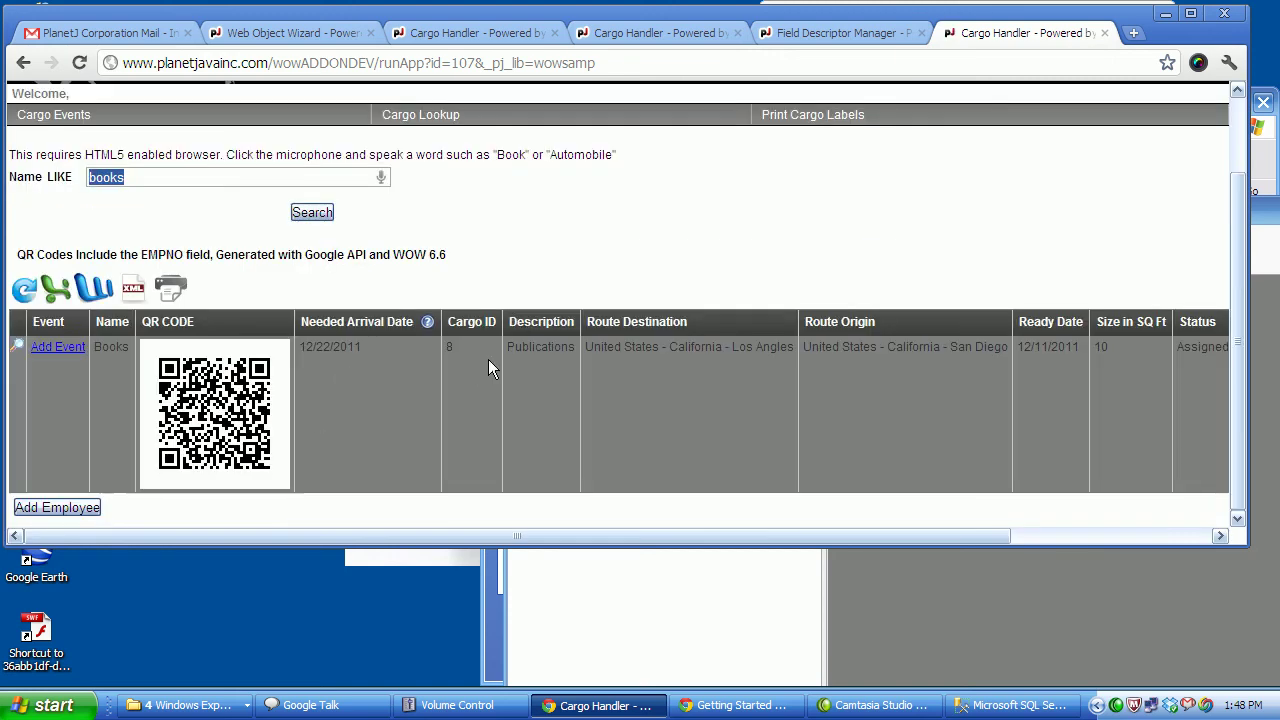
Open the details of the Books cargo record and examine its route and shipping information.
left_click(17, 350)
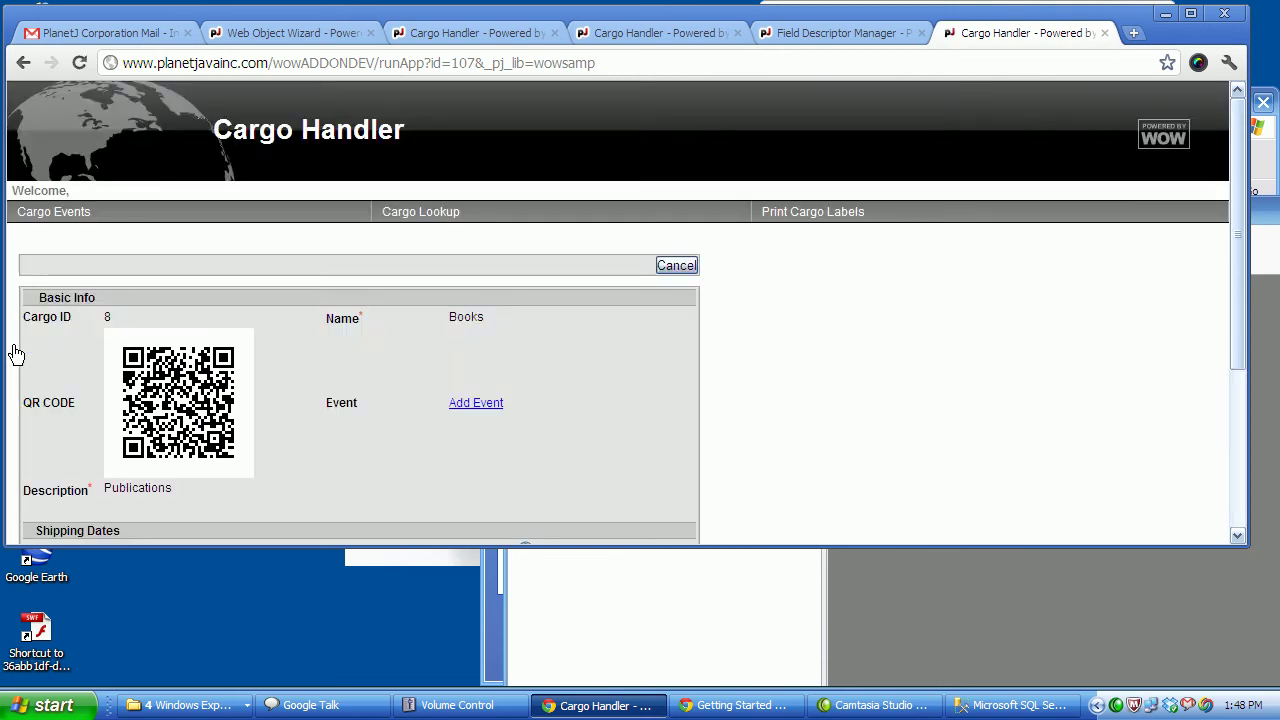
scroll(630, 378, "down", 5)
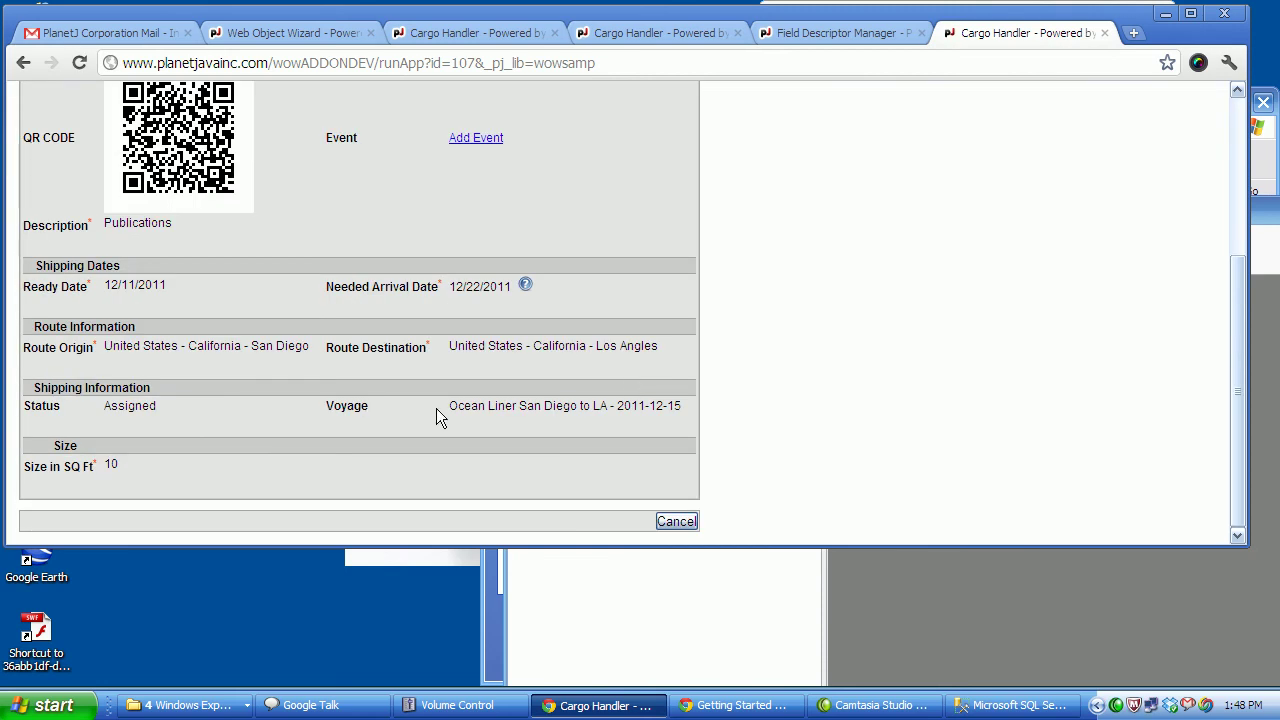
left_click_drag(188, 347, 258, 340)
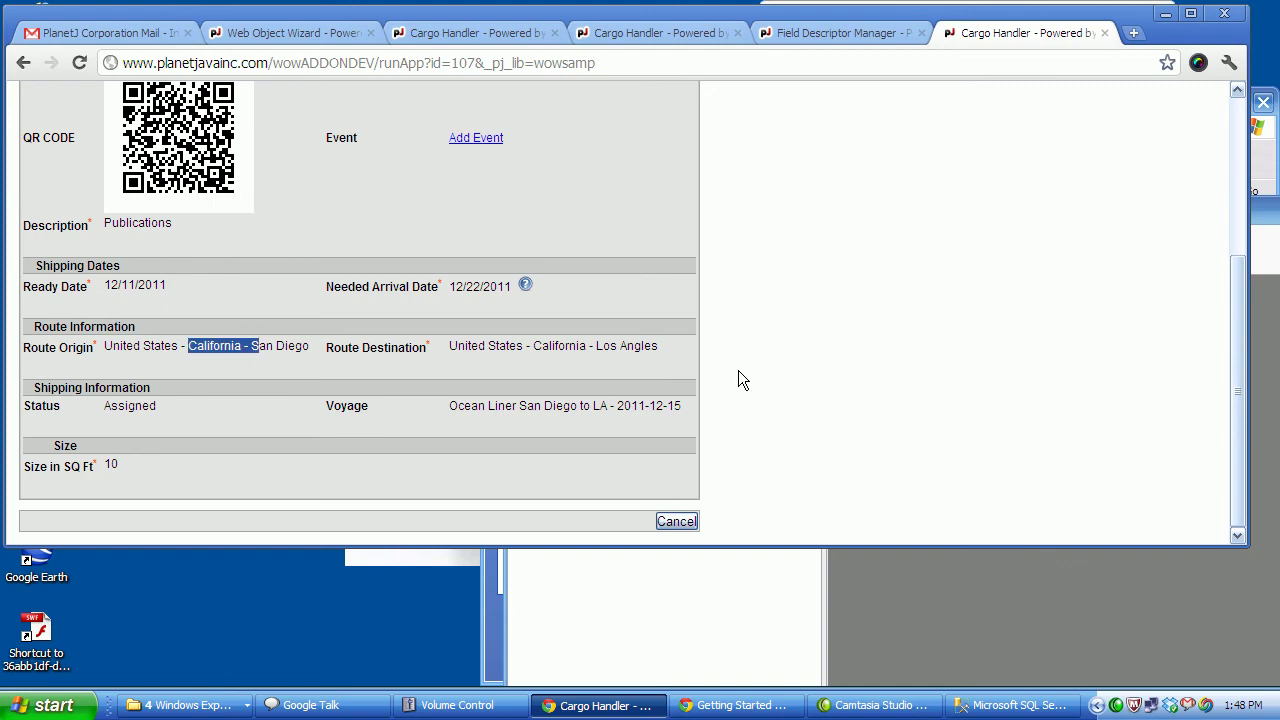
Leave the Books cargo record and open the Cargo Lookup by Name AutoComplete page.
scroll(738, 378, "up", 3)
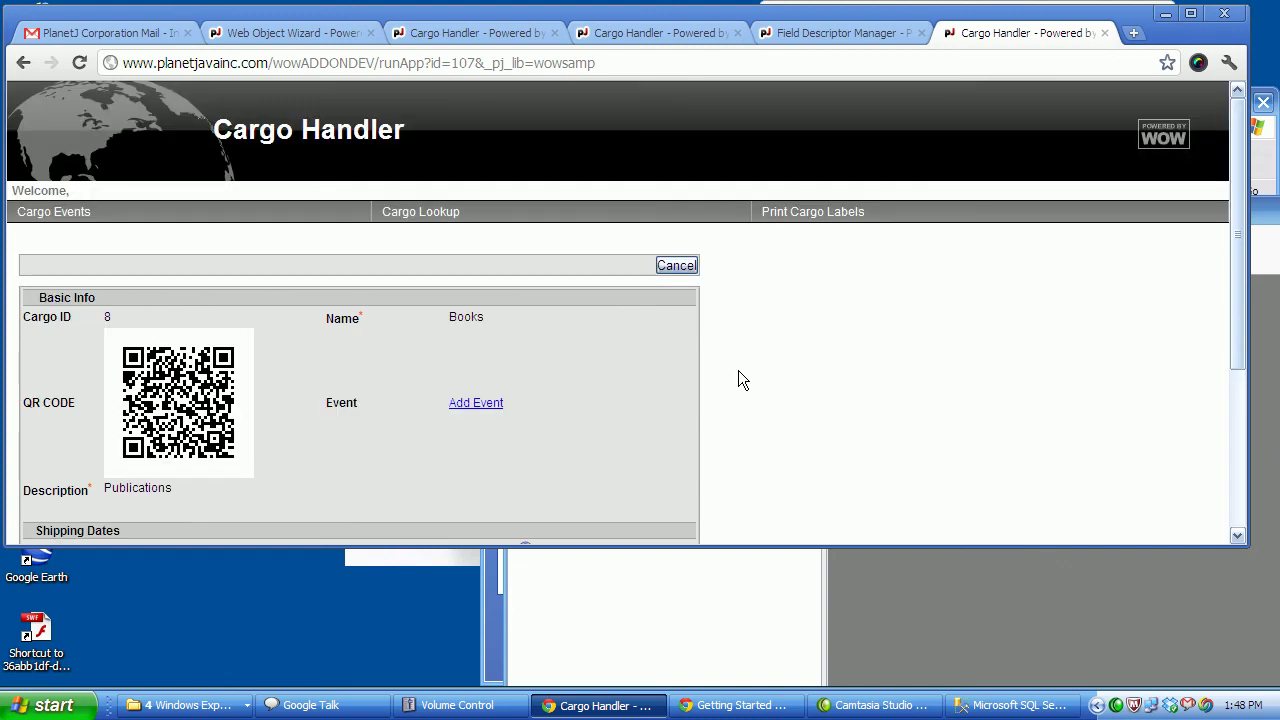
mouse_move(441, 218)
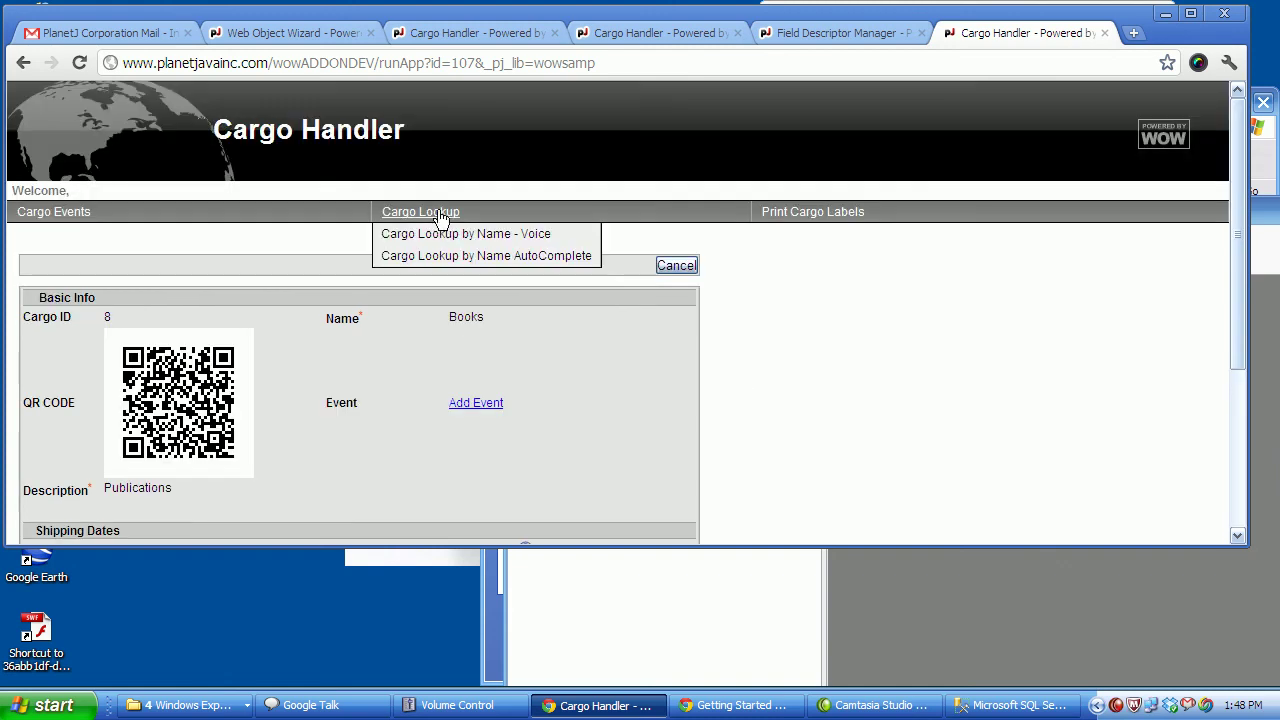
left_click(489, 257)
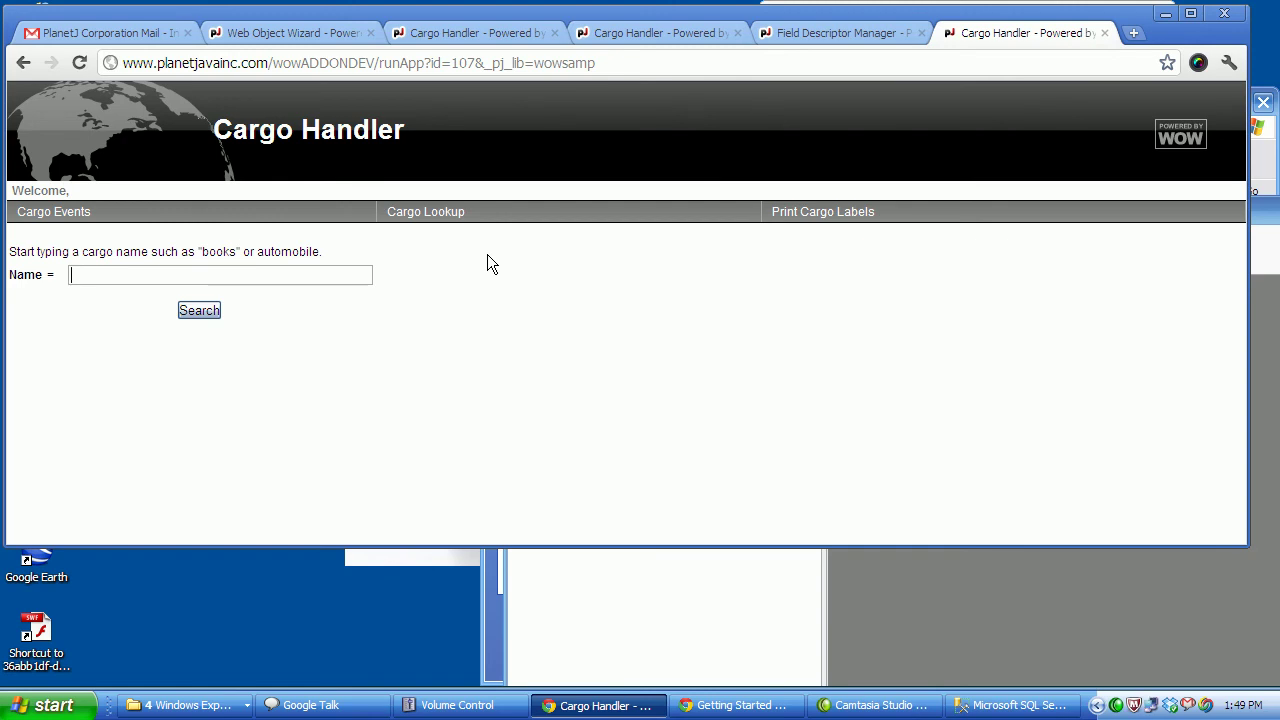
Try the name autocomplete with the partial cargo name "Bo" and clear the entry.
type("Bo")
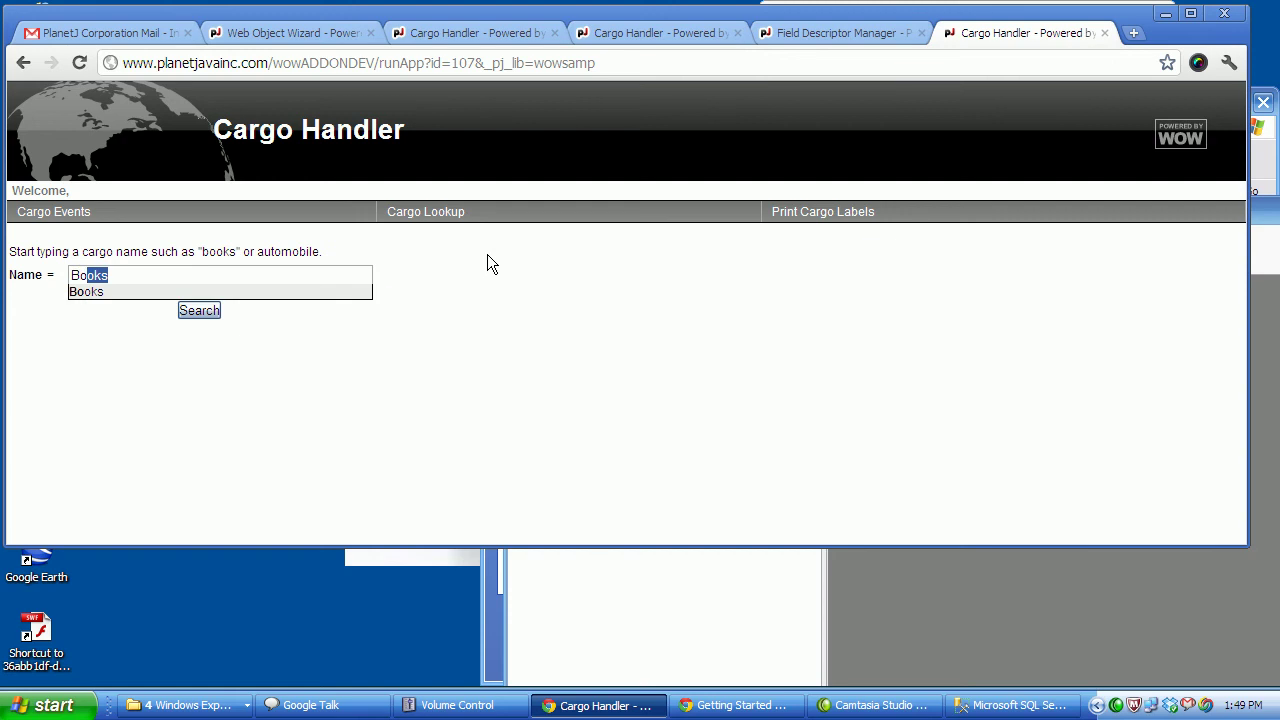
key("BackSpace")
key("BackSpace")
key("BackSpace")
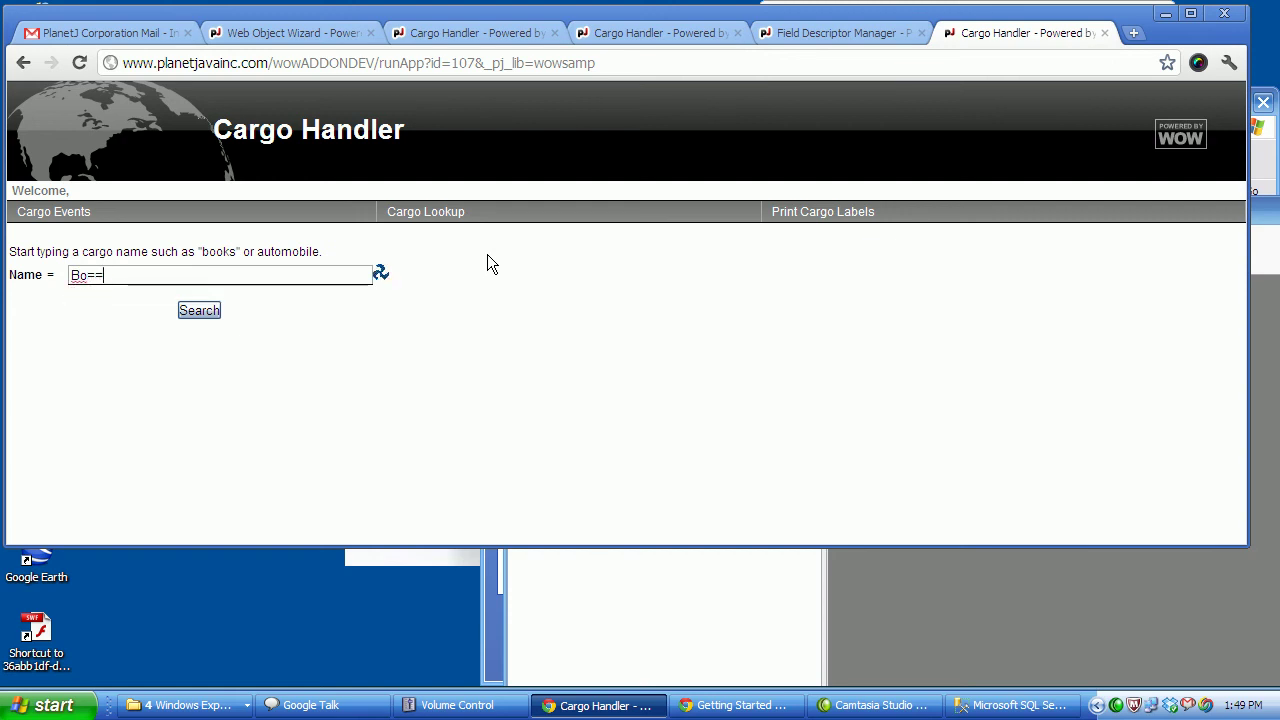
Fill in the suggested cargo name "Automobile Transfering" and search for matching cargo.
type("Automobile Transfering")
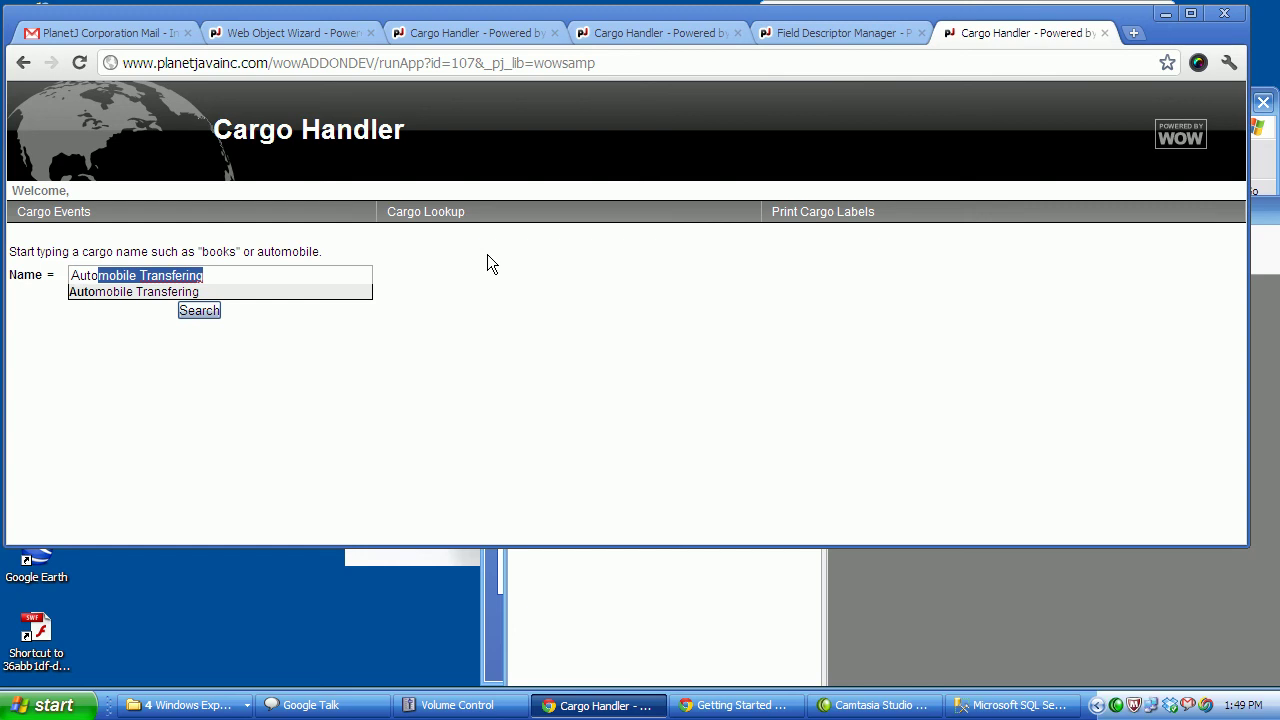
left_click(492, 364)
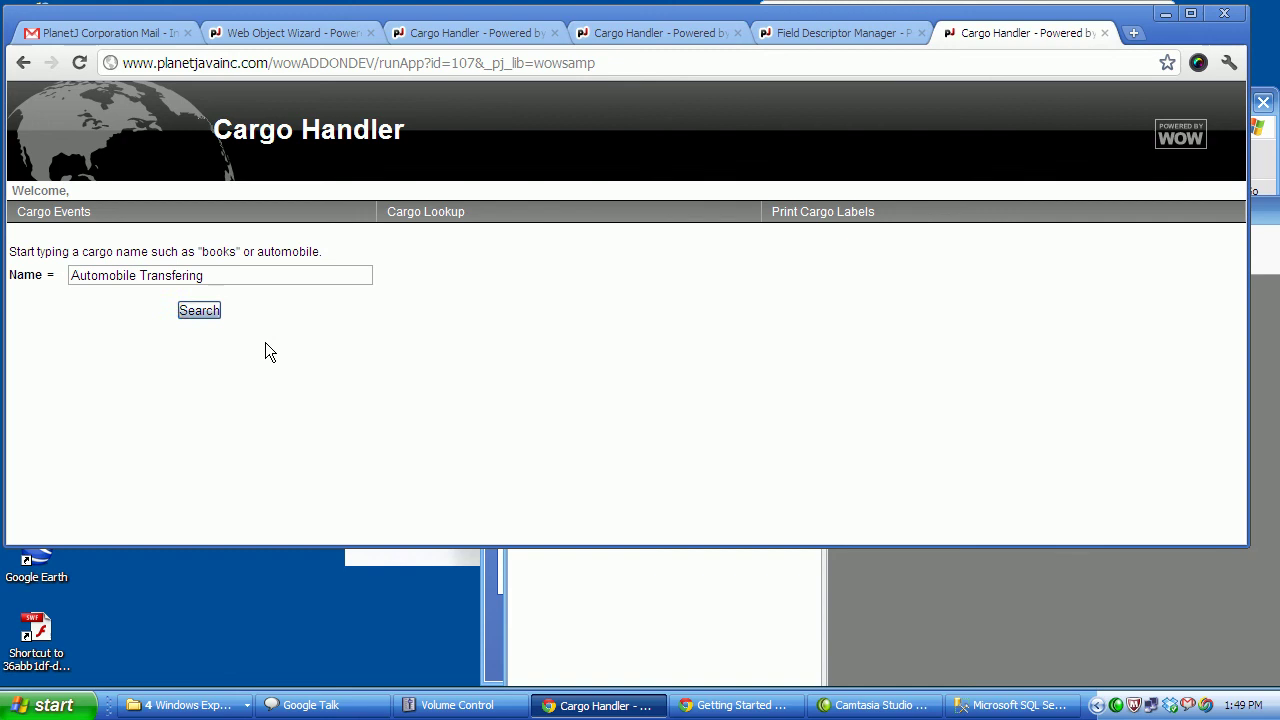
left_click(200, 310)
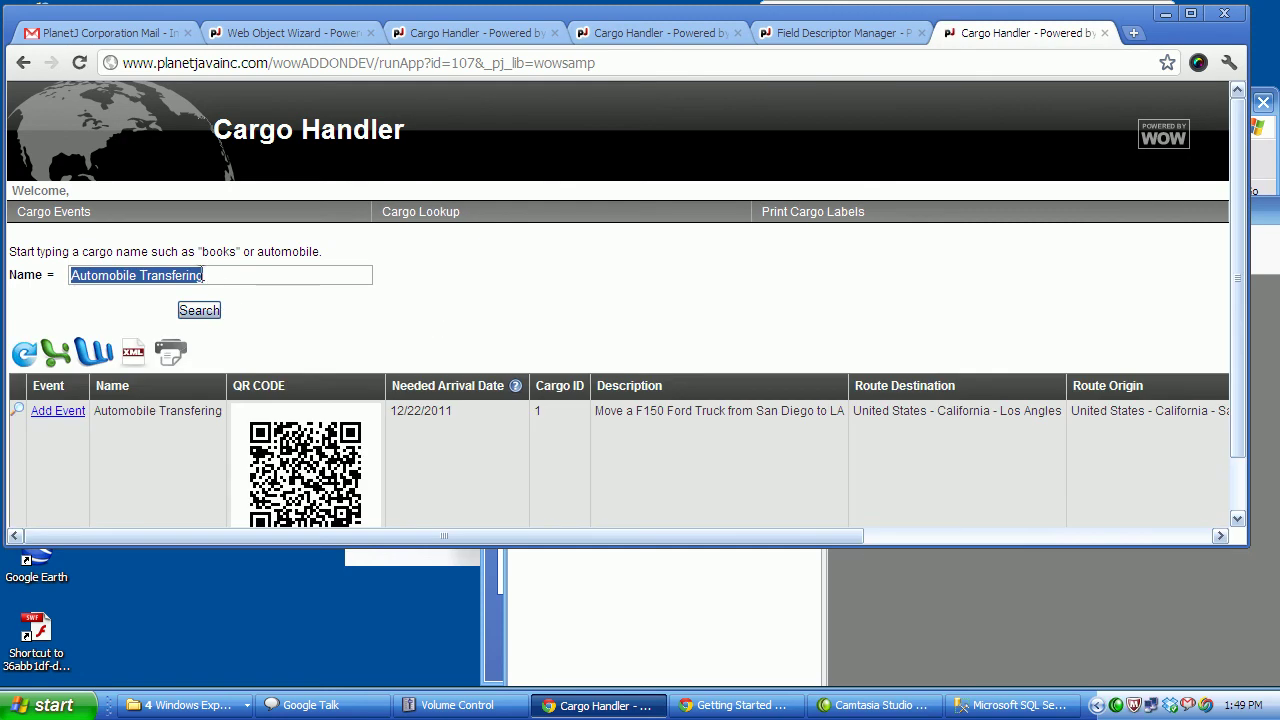
Clear the previous cargo name and try the autocomplete with "boo" and "fr", removing each entry.
key("BackSpace")
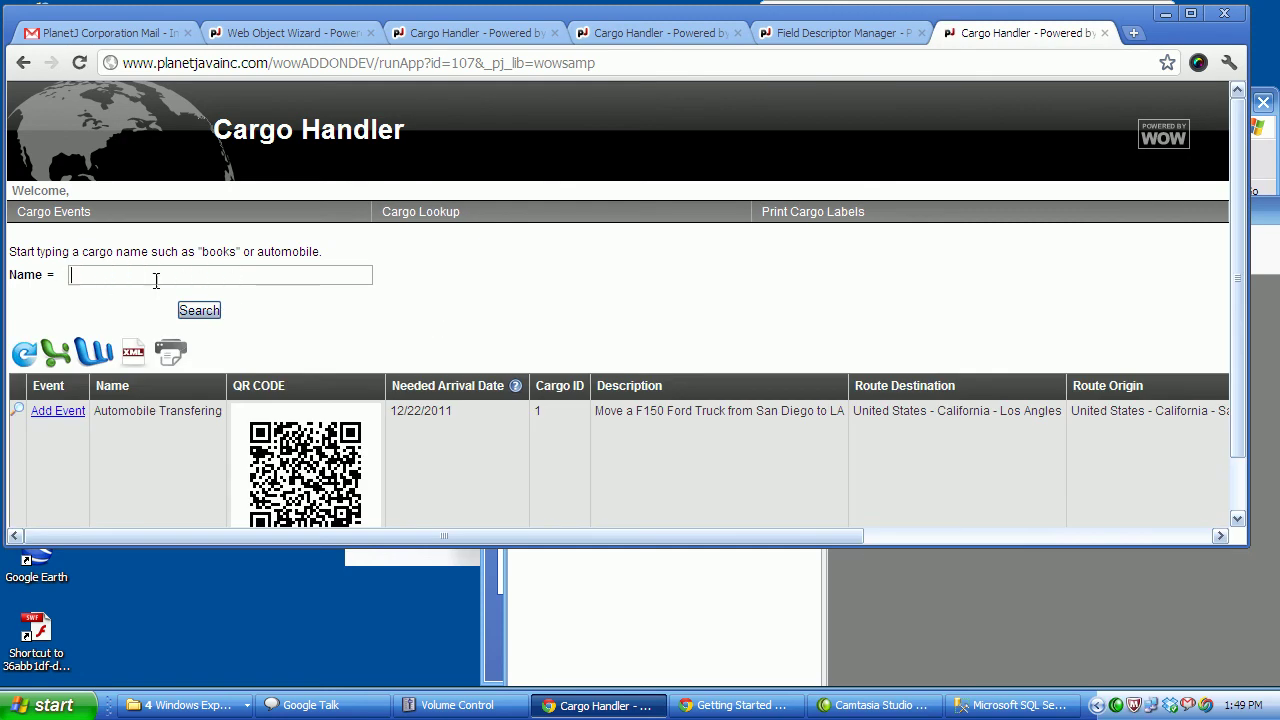
type("boo")
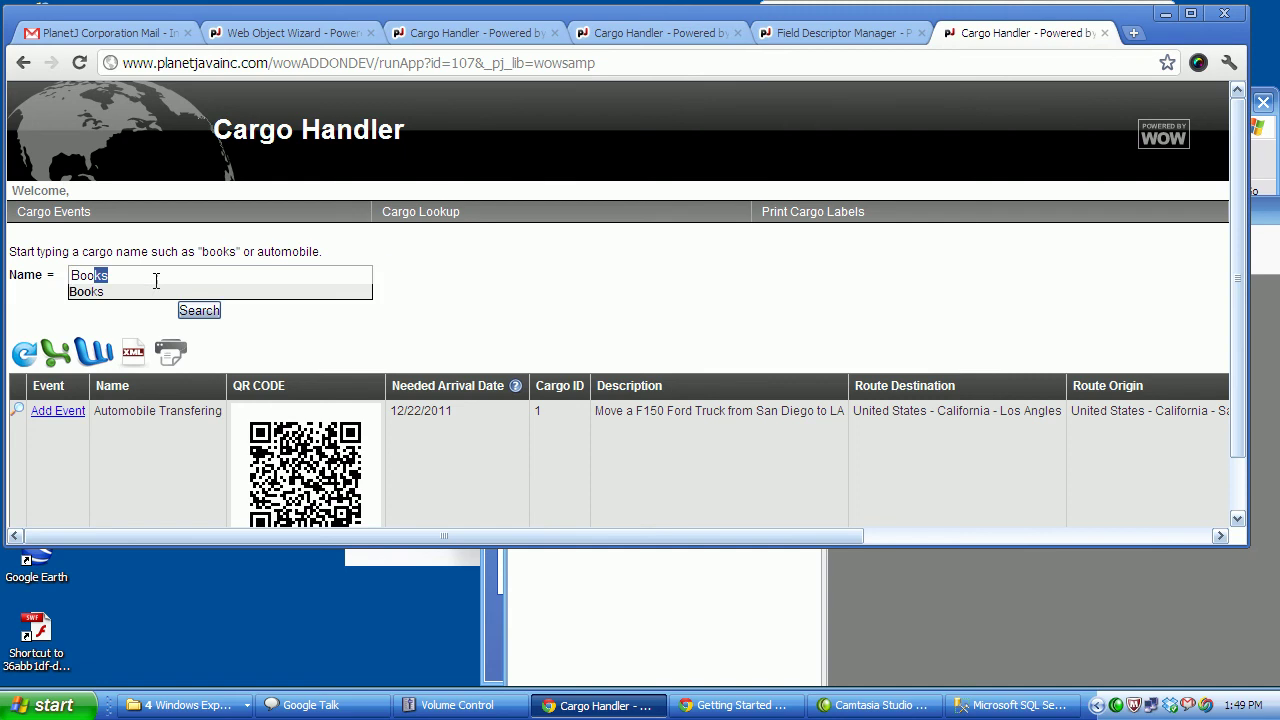
key("BackSpace")
key("BackSpace")
key("BackSpace")
key("BackSpace")
type("fr")
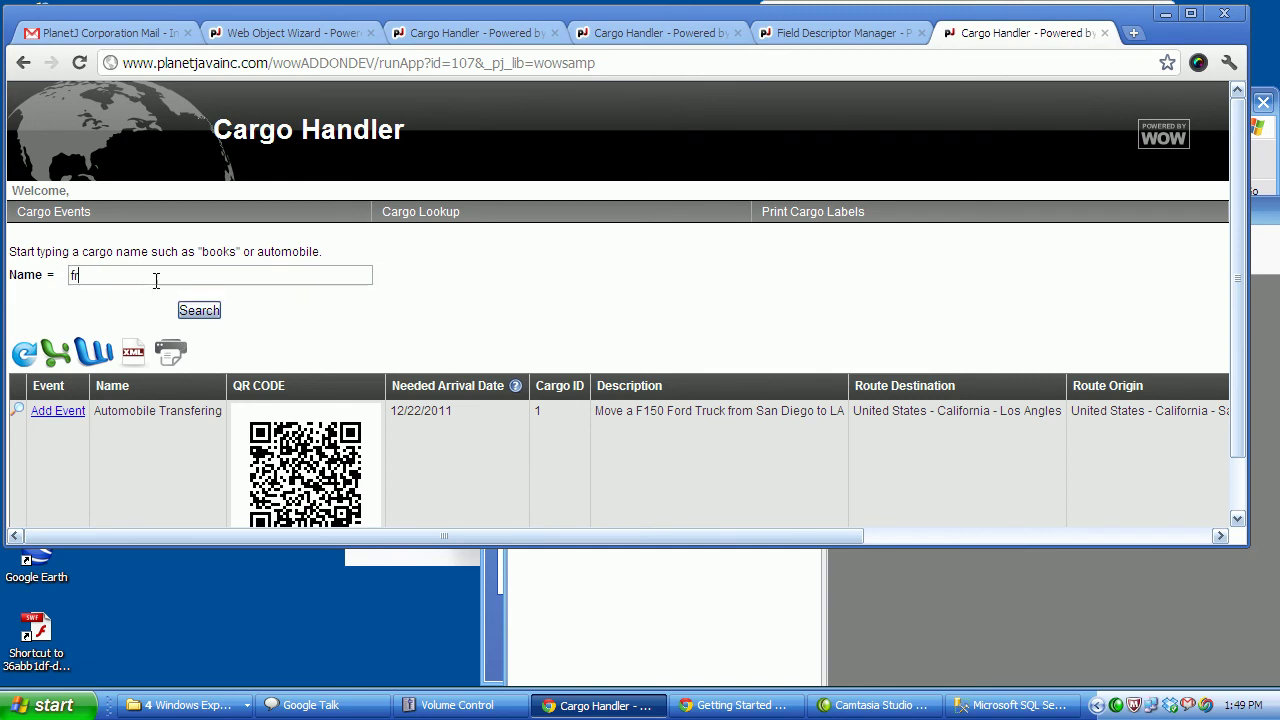
key("BackSpace")
key("BackSpace")
Accept the suggested cargo name "F15 Tomcat Fighters" and search for matching cargo.
type("F15 Tomcat Fighters")
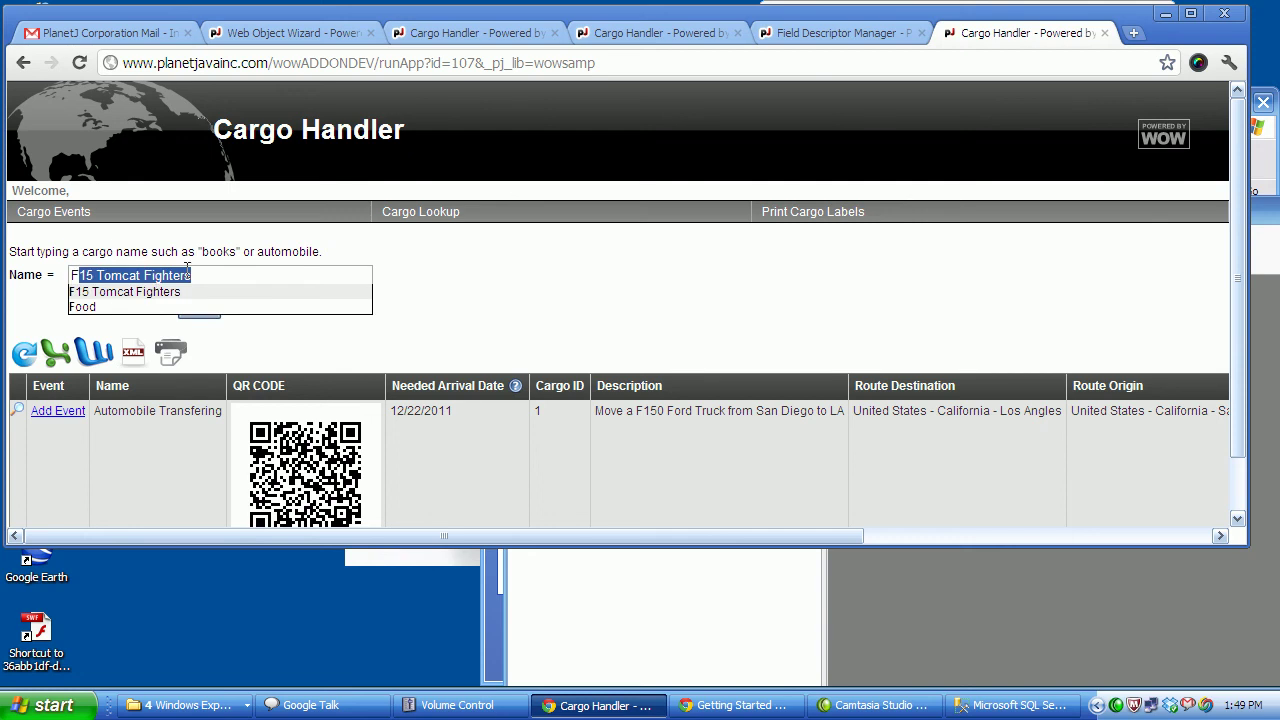
key("Return")
left_click(199, 310)
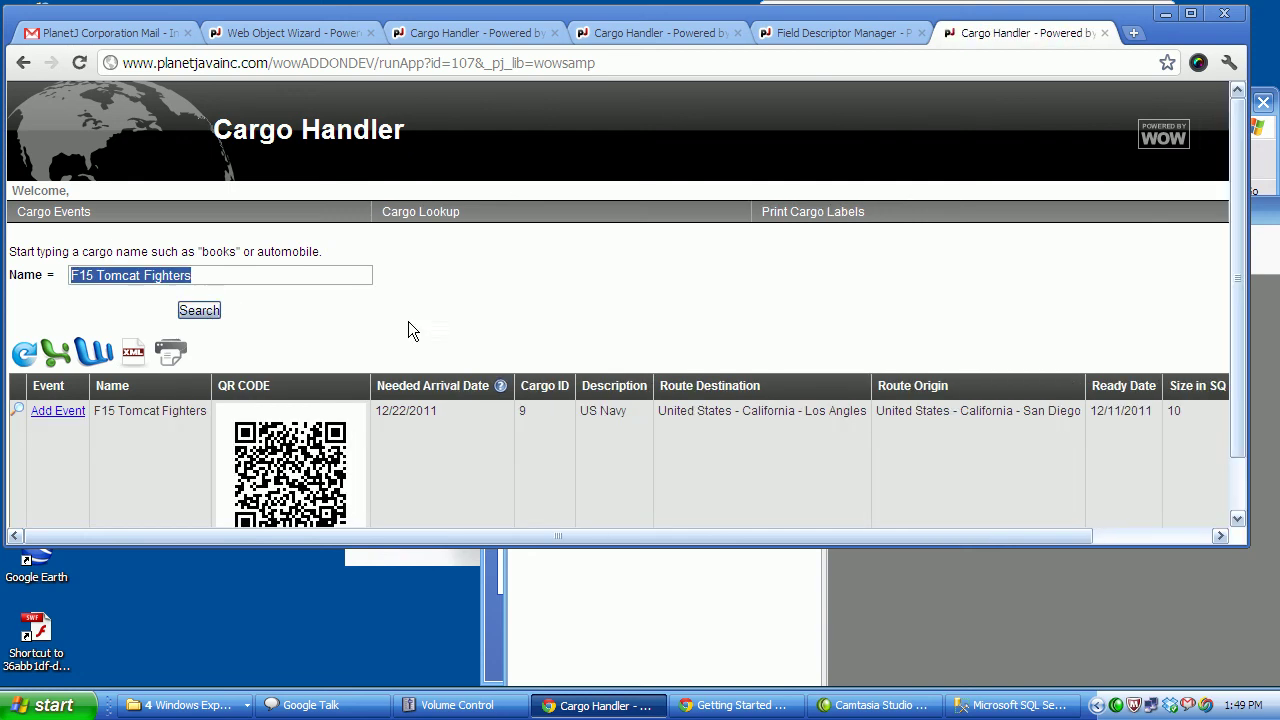